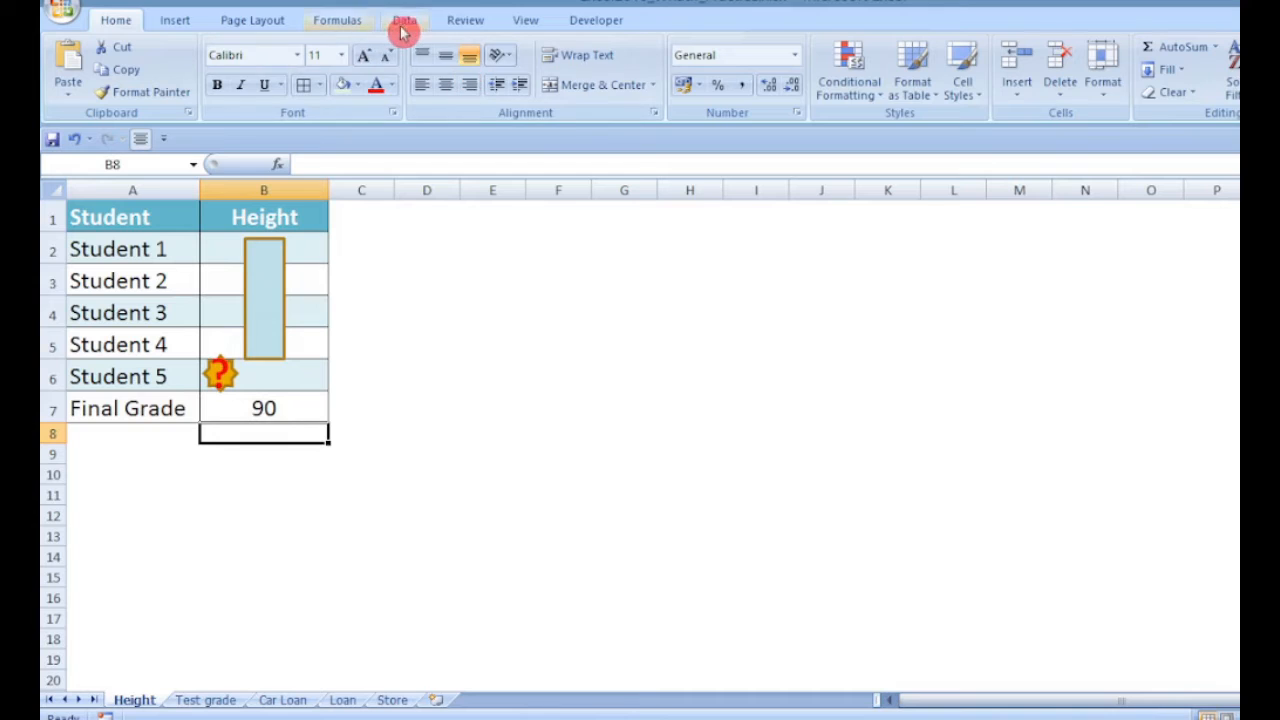
Use Goal Seek on the Height sheet to make the Final Grade cell B7 reach 92 by changing cell B6
{"action": "left_click", "coordinate": [405, 21]}
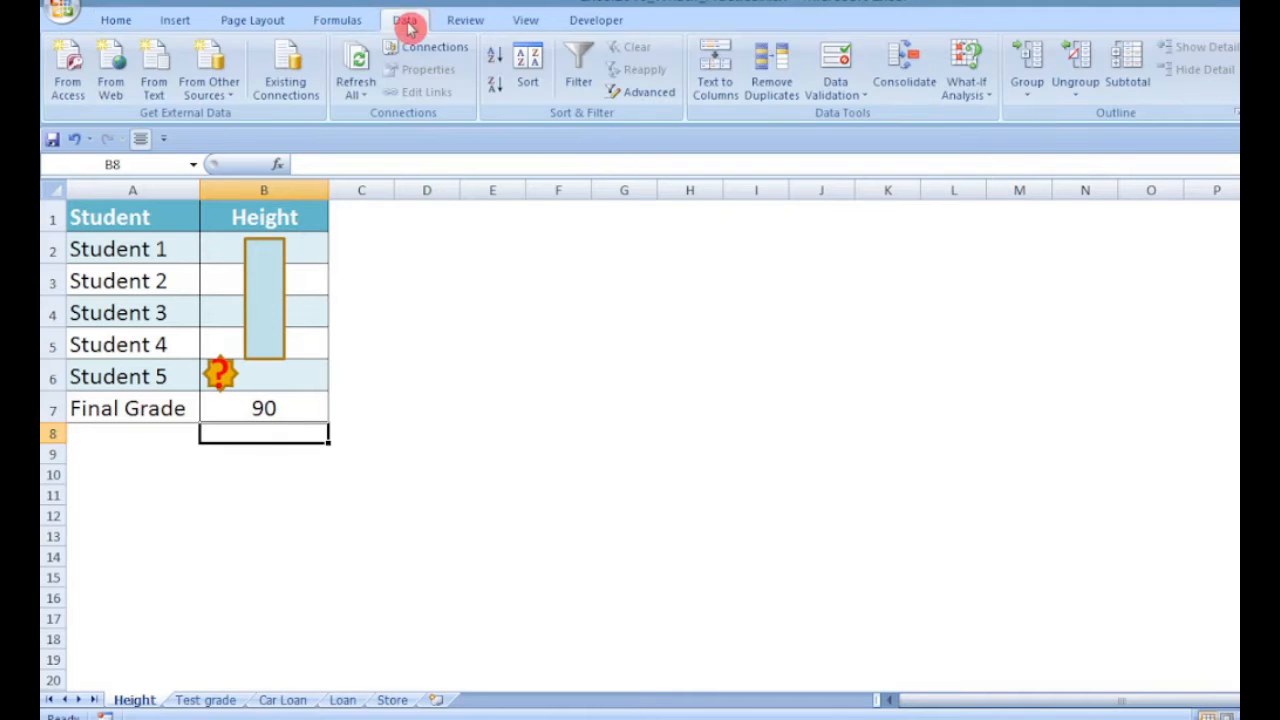
{"action": "left_click", "coordinate": [966, 92]}
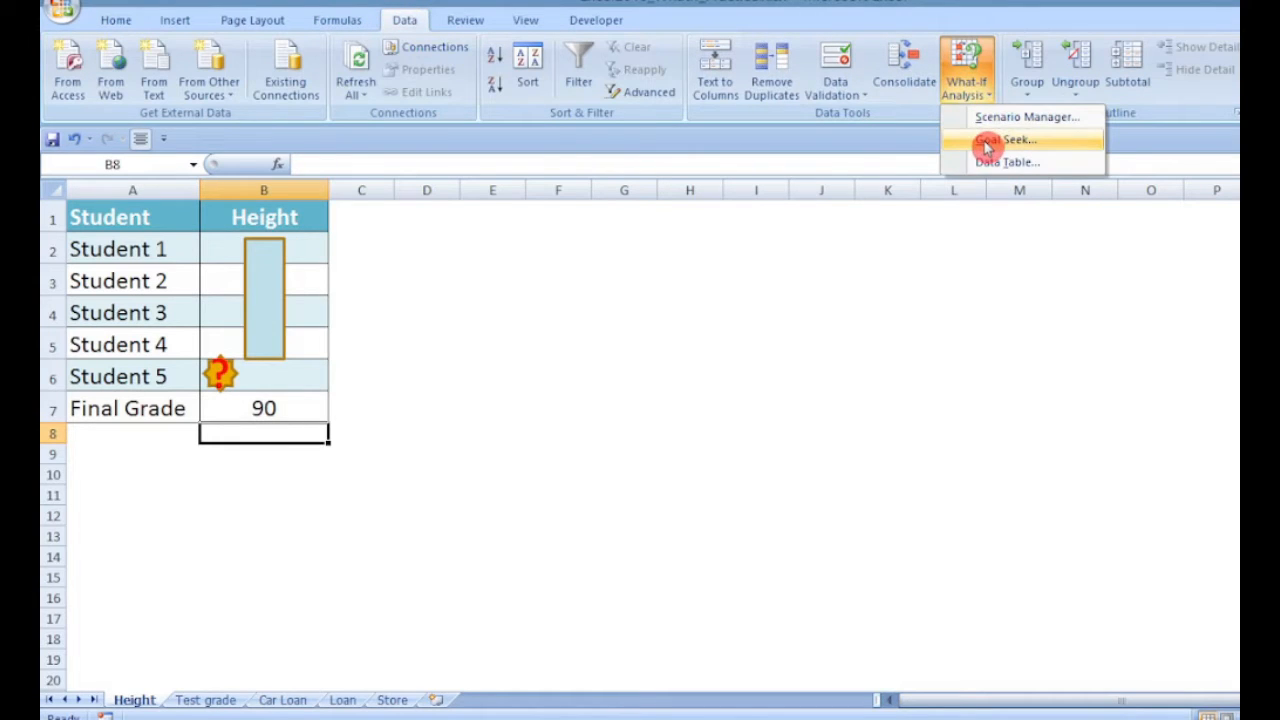
{"action": "left_click", "coordinate": [564, 370]}
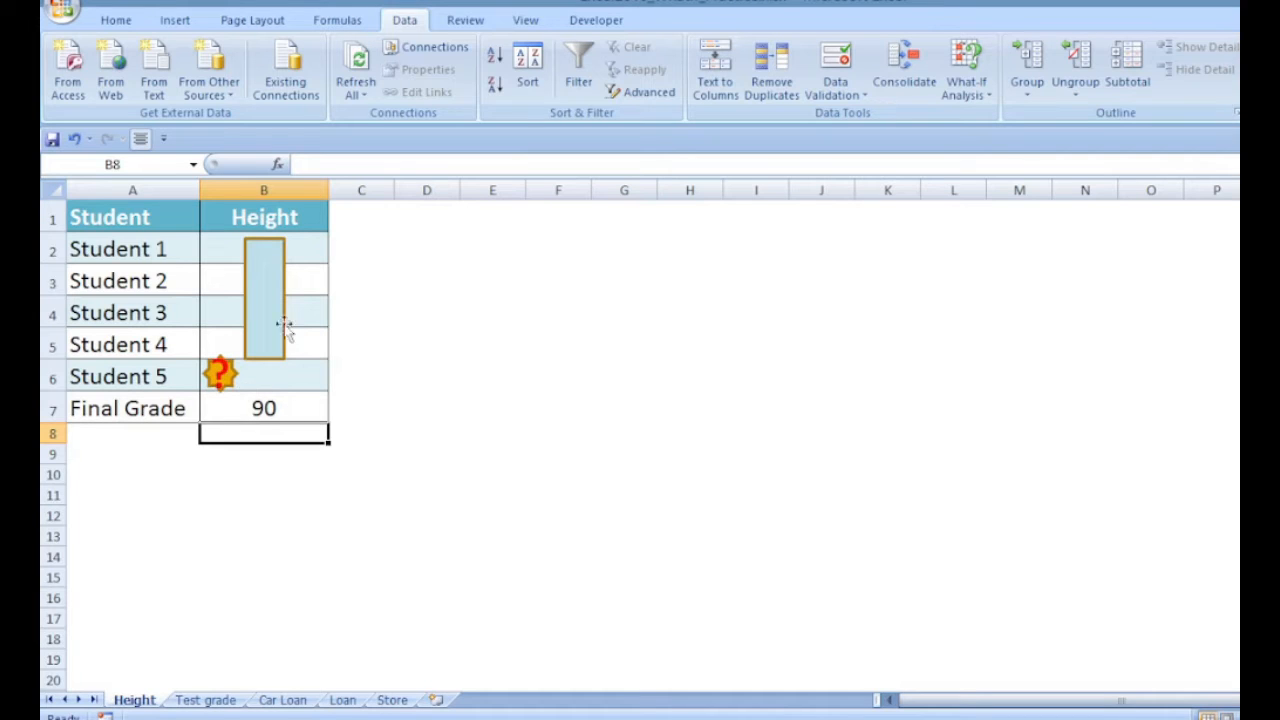
{"action": "left_click", "coordinate": [294, 406]}
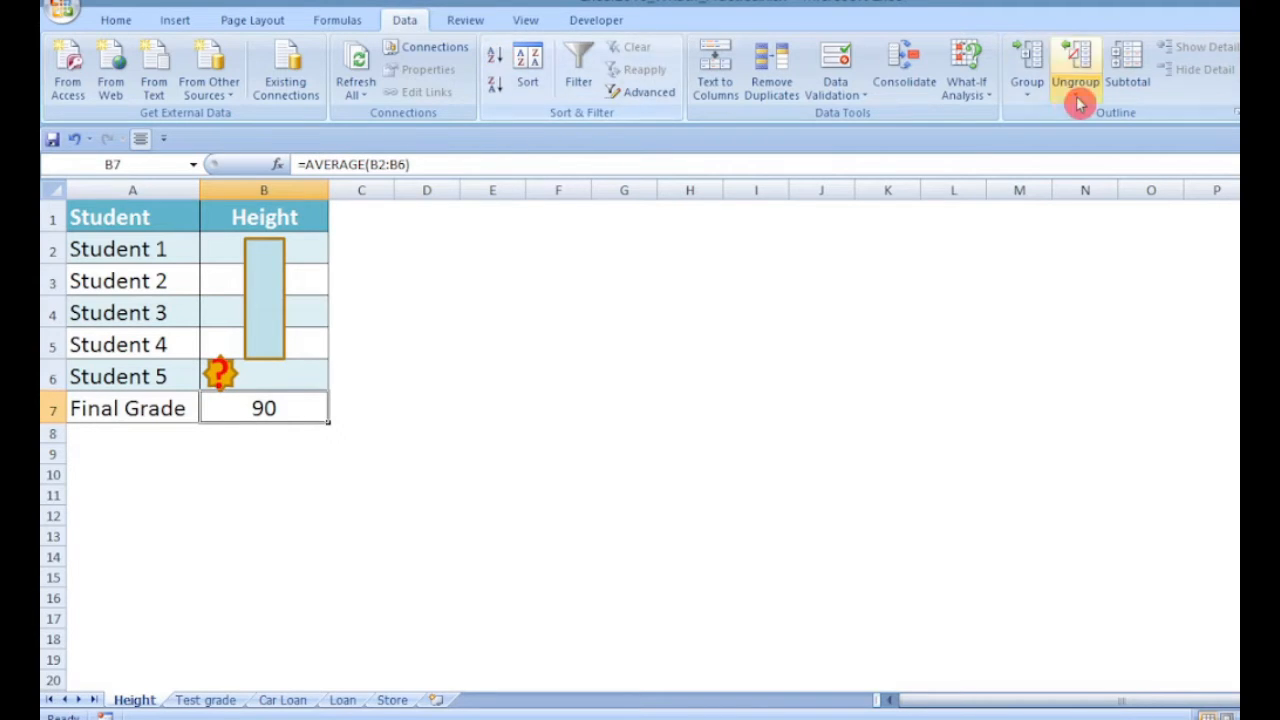
{"action": "left_click", "coordinate": [974, 100]}
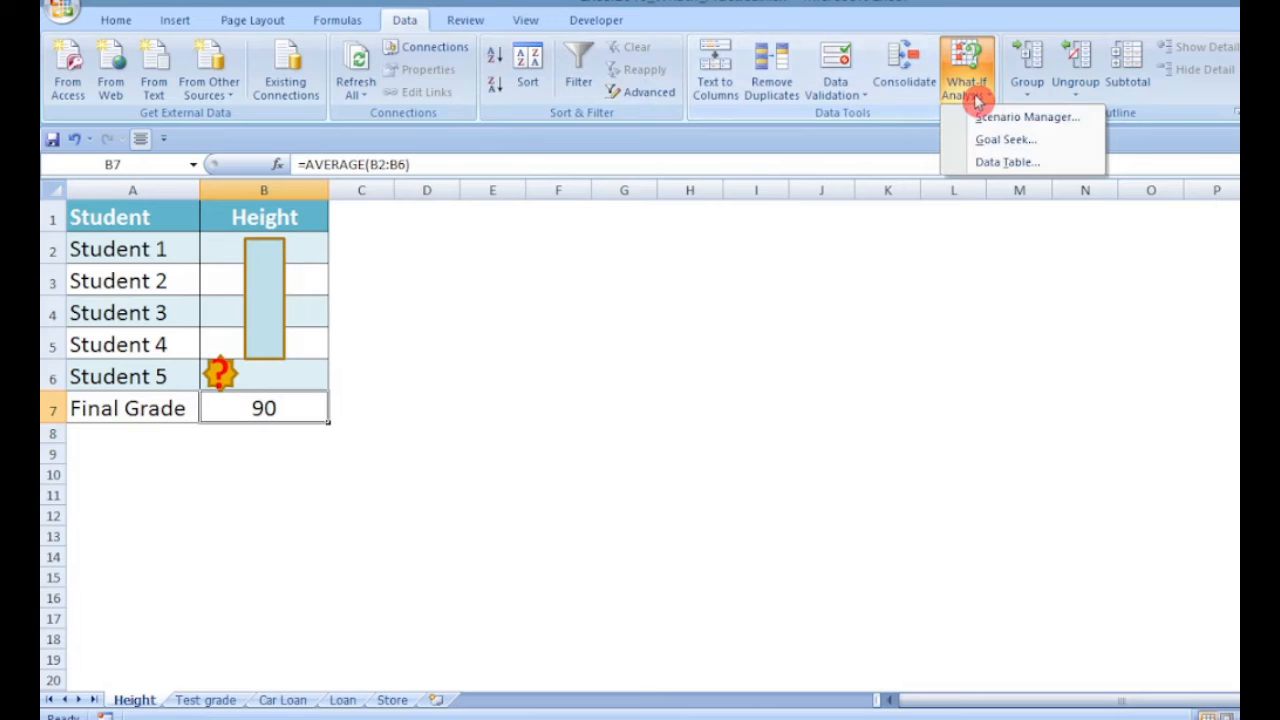
{"action": "left_click", "coordinate": [990, 142]}
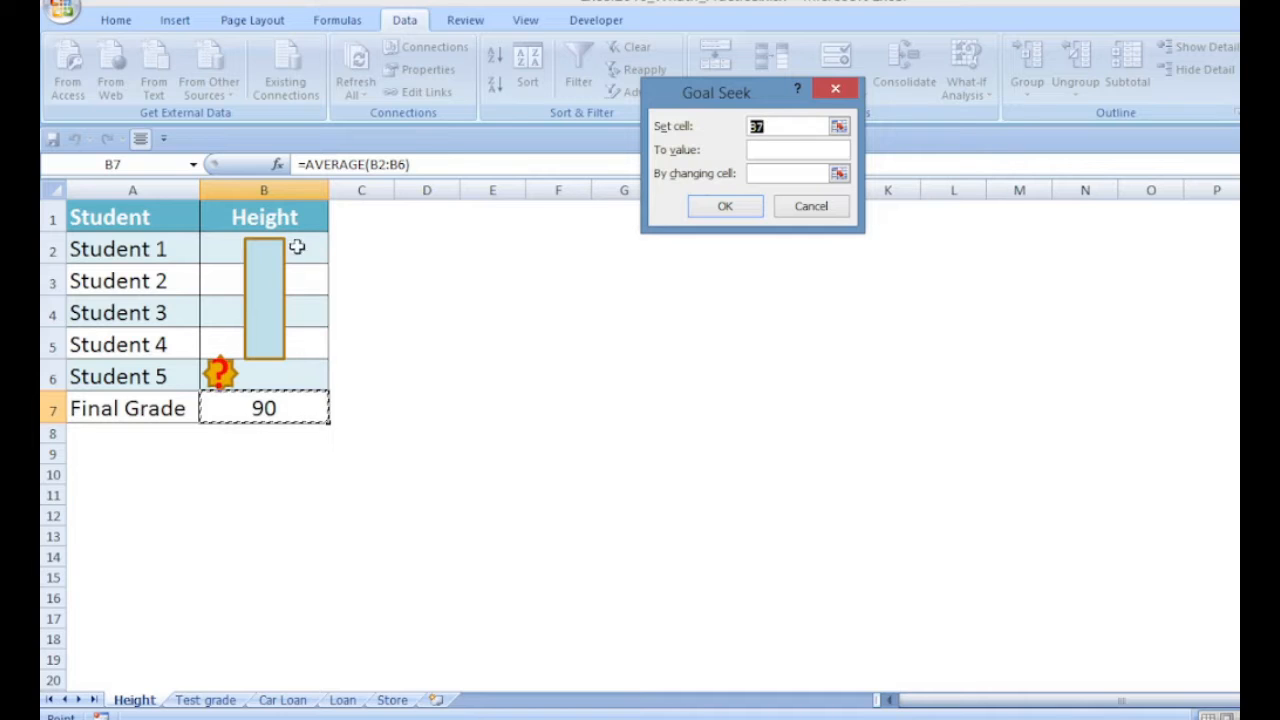
{"action": "left_click", "coordinate": [703, 205]}
{"action": "left_click", "coordinate": [752, 149]}
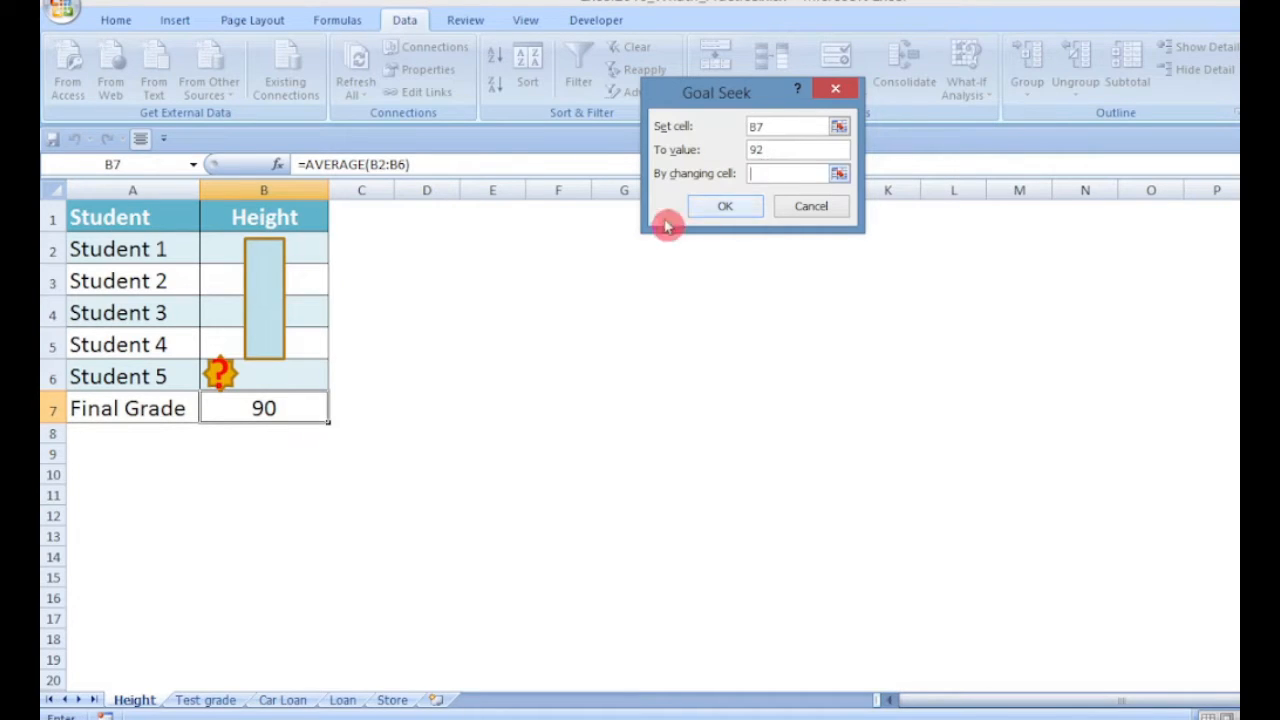
{"action": "left_click", "coordinate": [288, 371]}
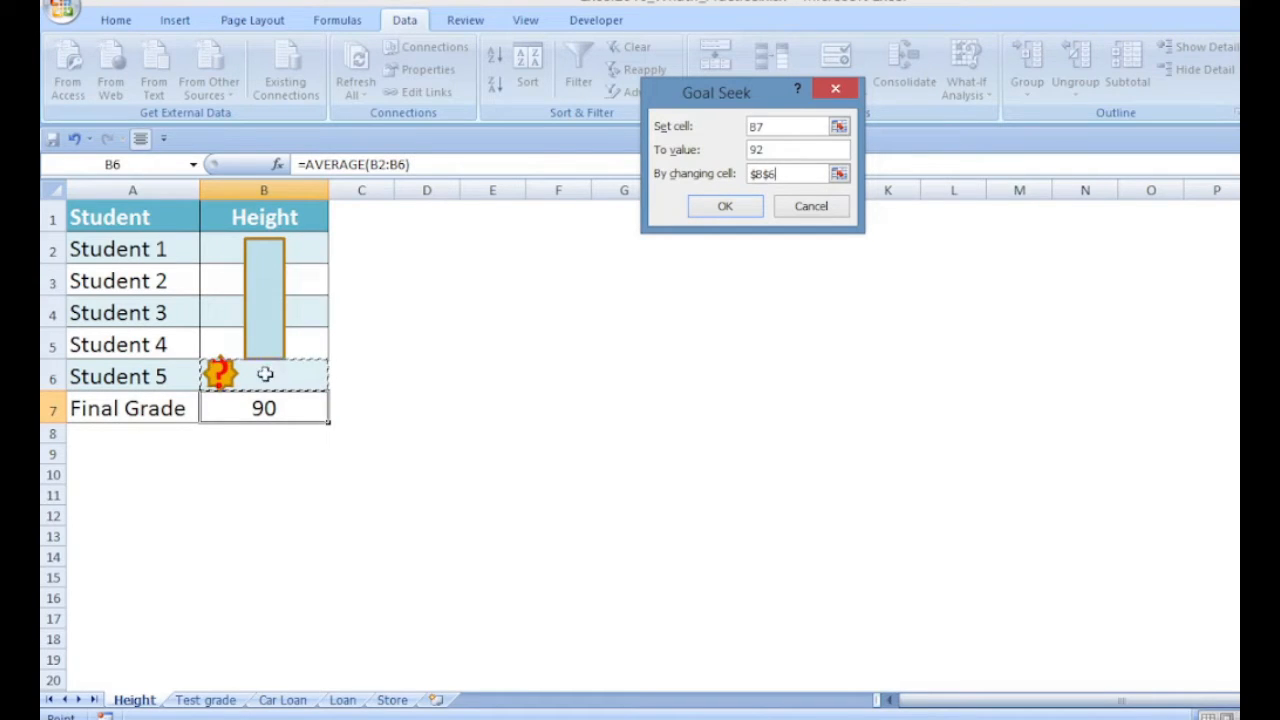
{"action": "left_click", "coordinate": [730, 210]}
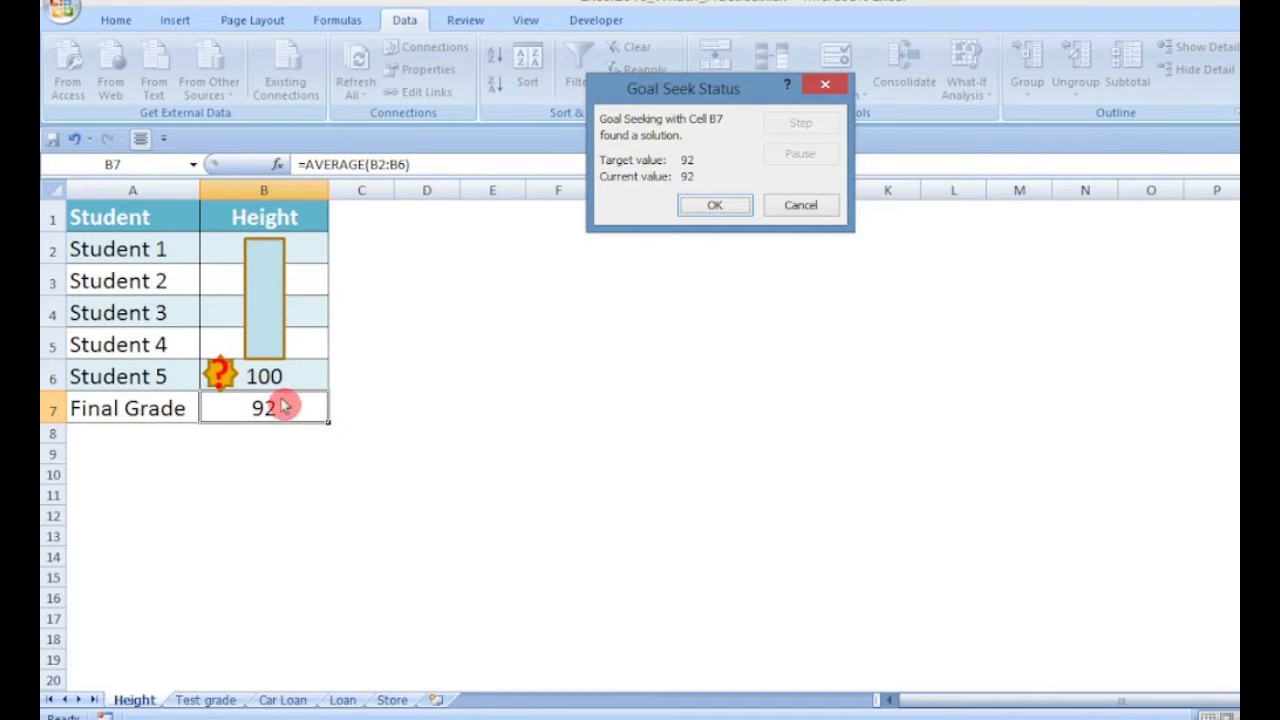
{"action": "left_click", "coordinate": [743, 212]}
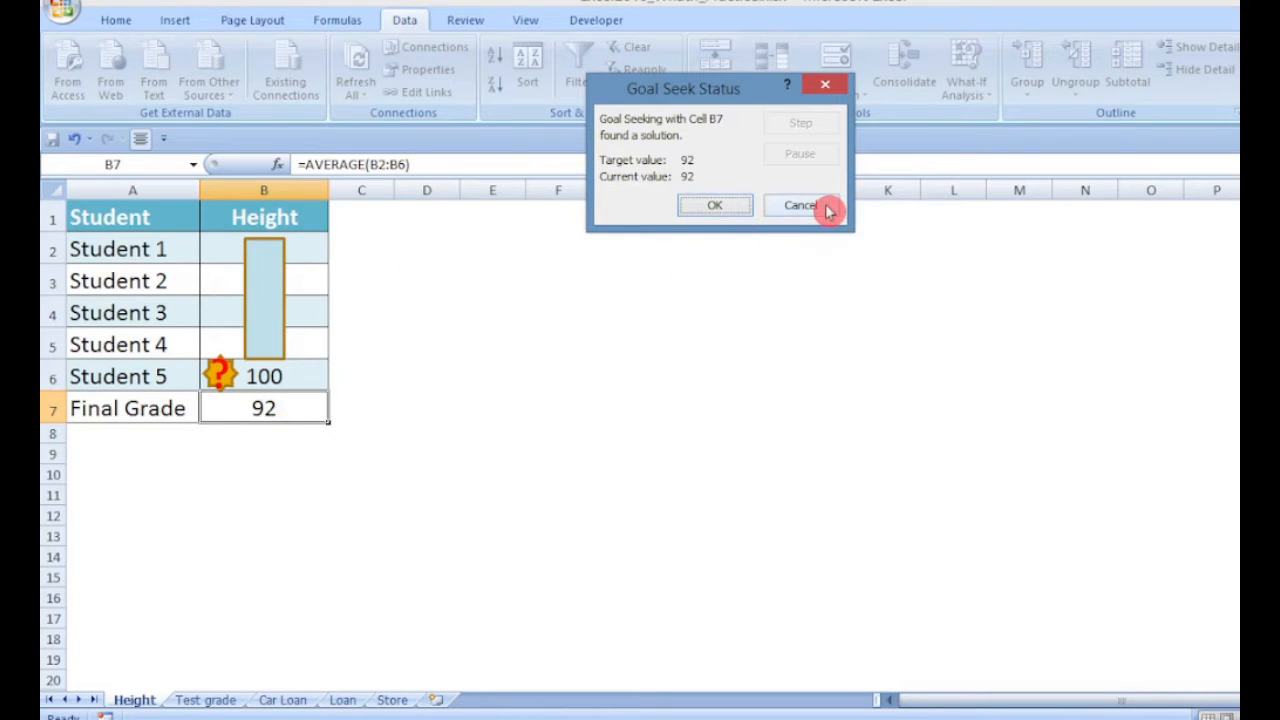
{"action": "left_click", "coordinate": [716, 206]}
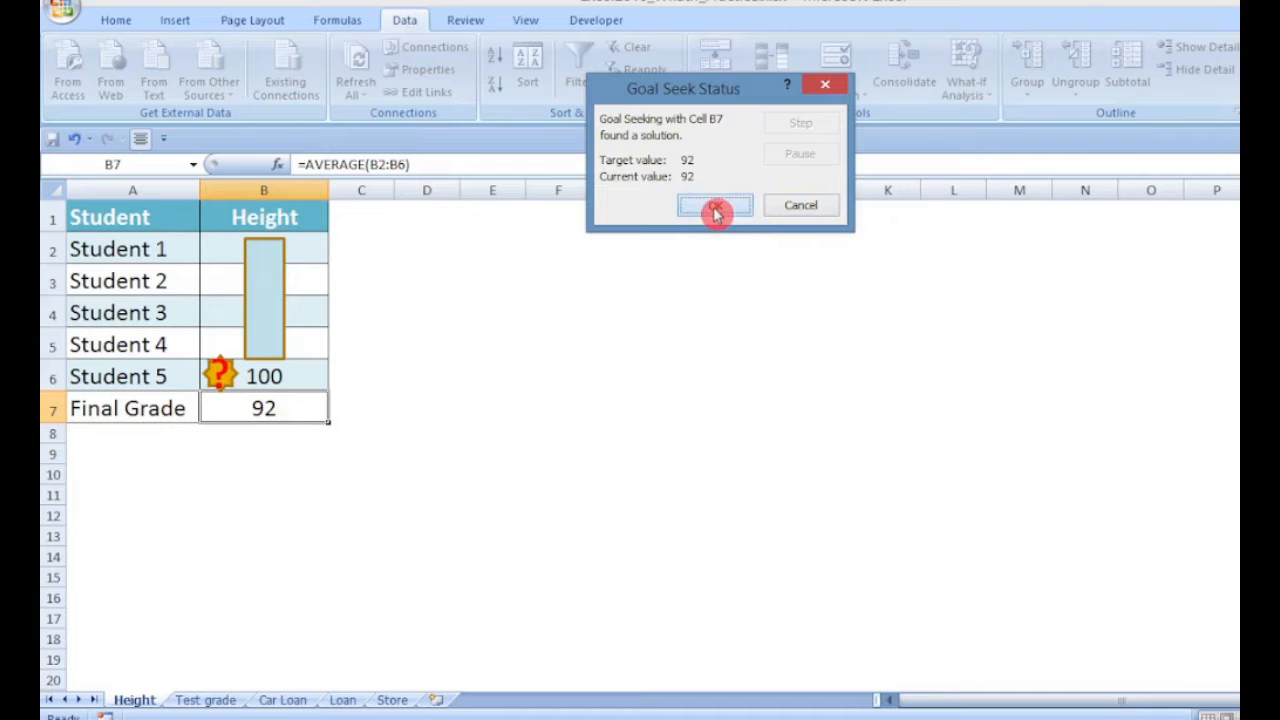
Move the blue rectangle aside off the height values and select the Final Grade cell
{"action": "left_click_drag", "start_coordinate": [282, 308], "coordinate": [469, 326]}
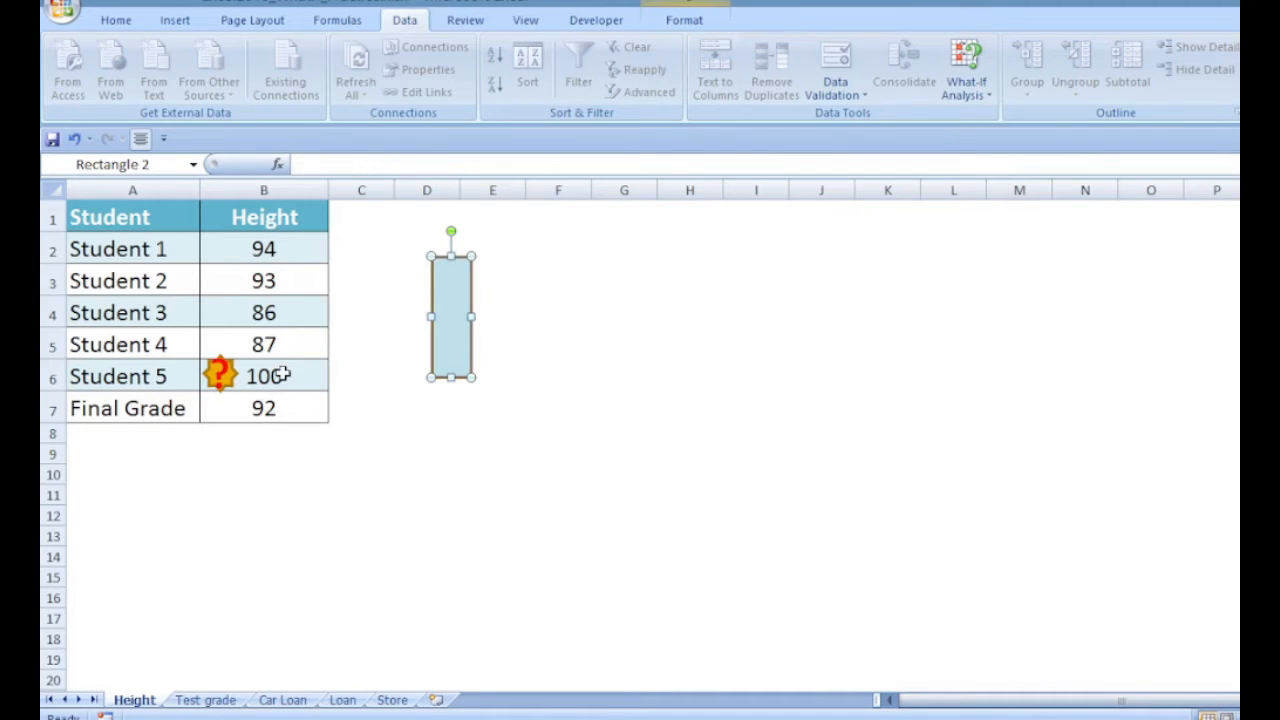
{"action": "left_click", "coordinate": [285, 412]}
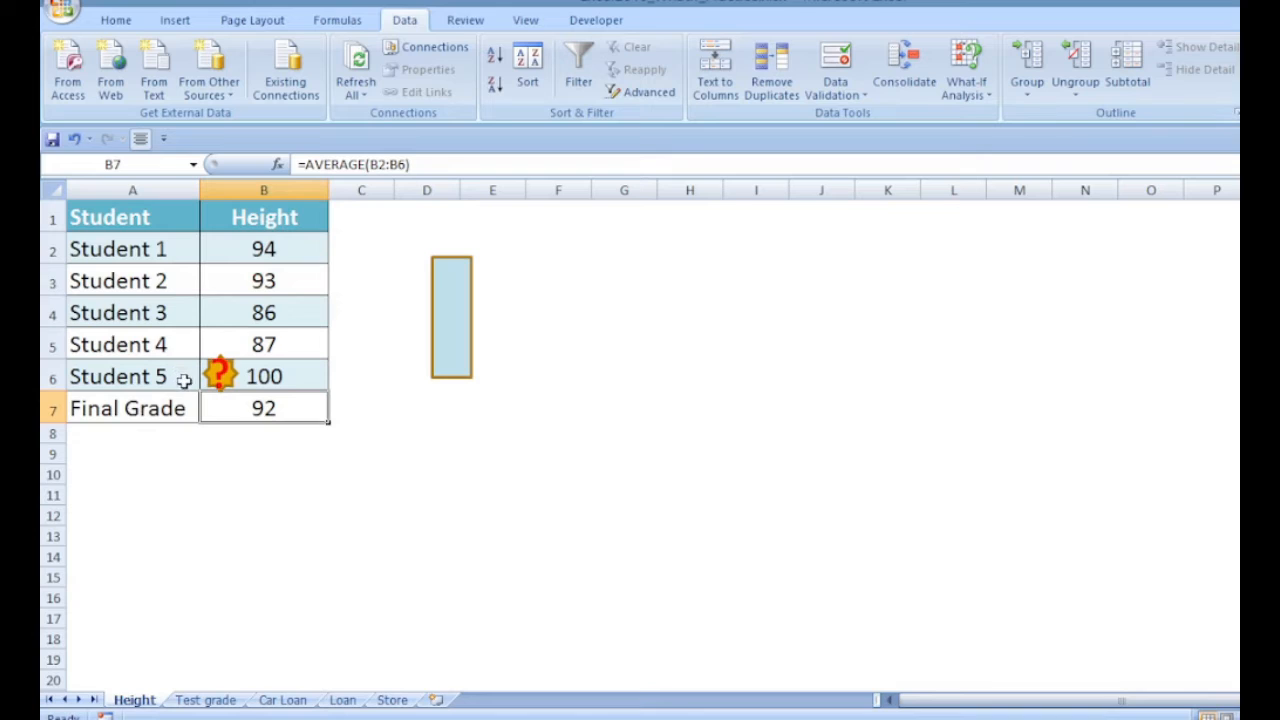
On the Test grade sheet, Goal Seek the Final Grade cell B7 to 70 by changing cell B6
{"action": "left_click", "coordinate": [219, 700]}
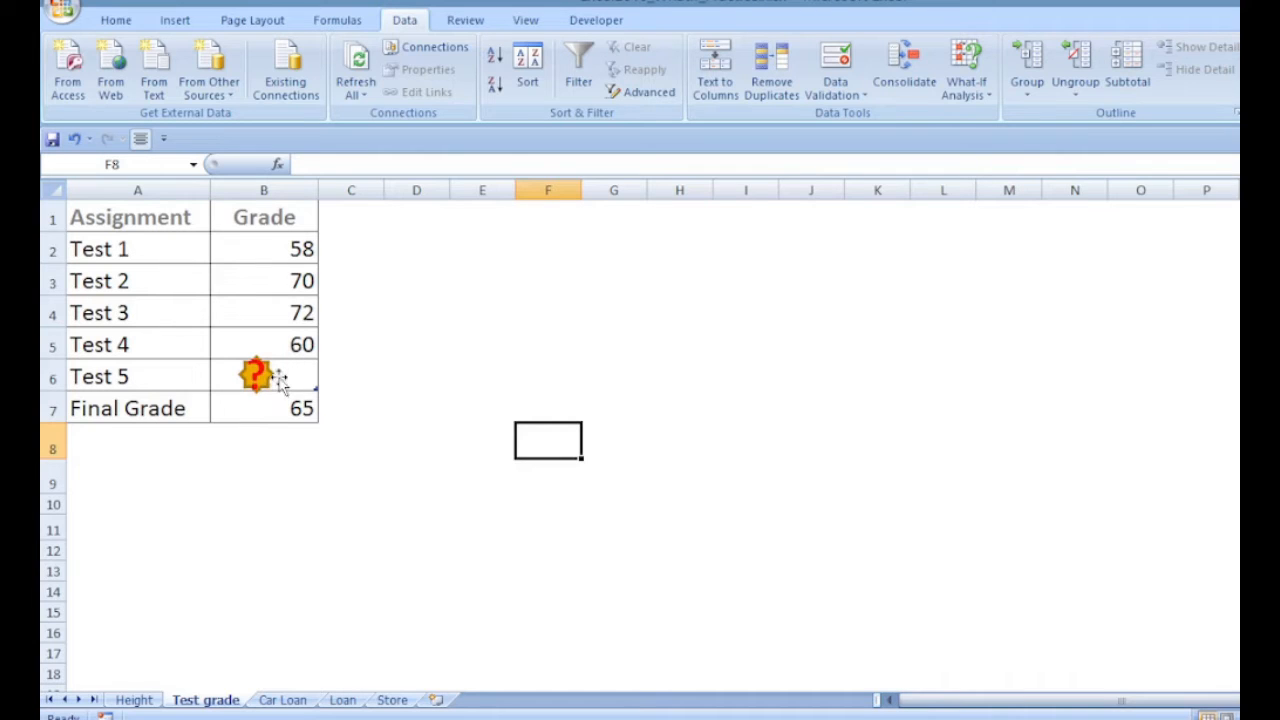
{"action": "left_click", "coordinate": [295, 404]}
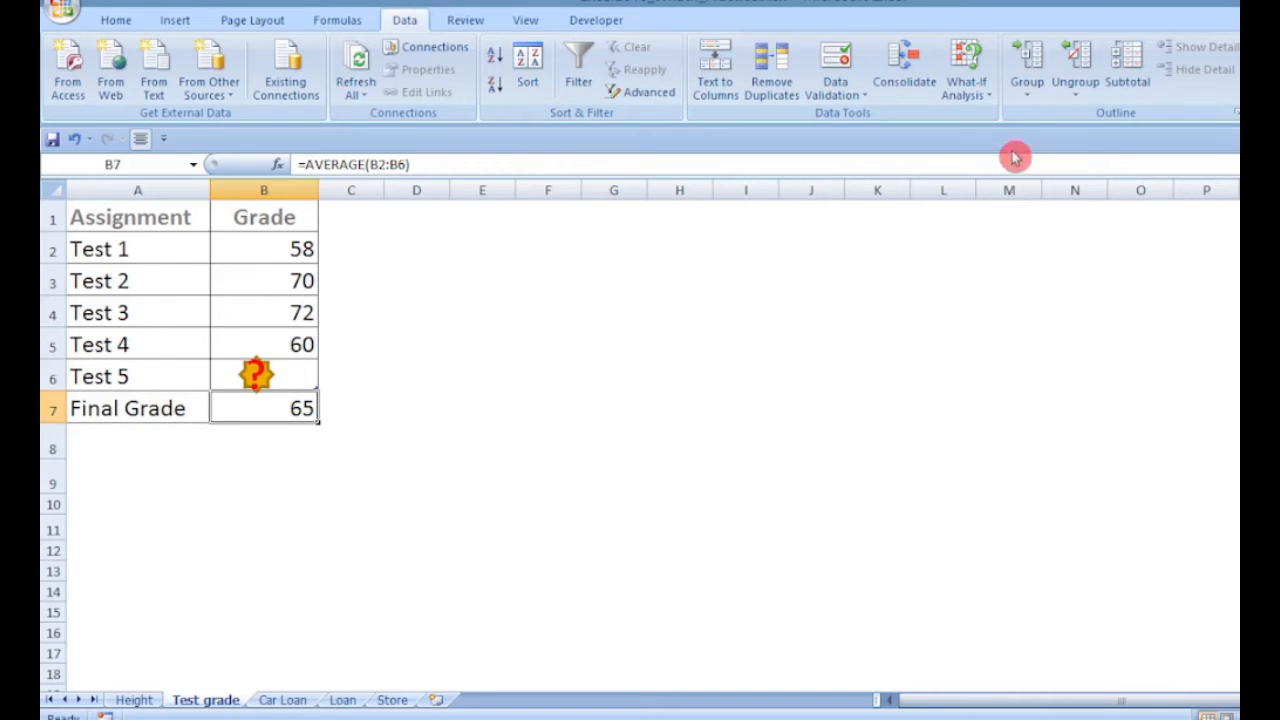
{"action": "left_click", "coordinate": [975, 92]}
{"action": "left_click", "coordinate": [988, 139]}
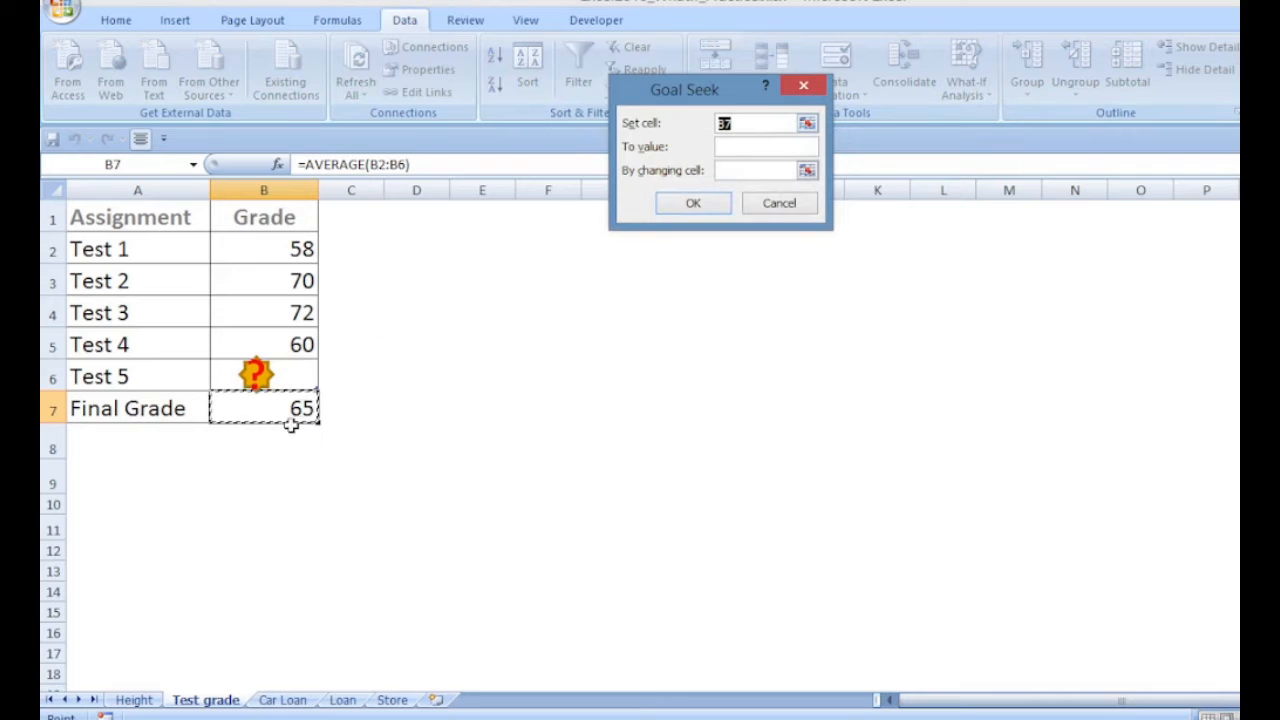
{"action": "left_click", "coordinate": [729, 150]}
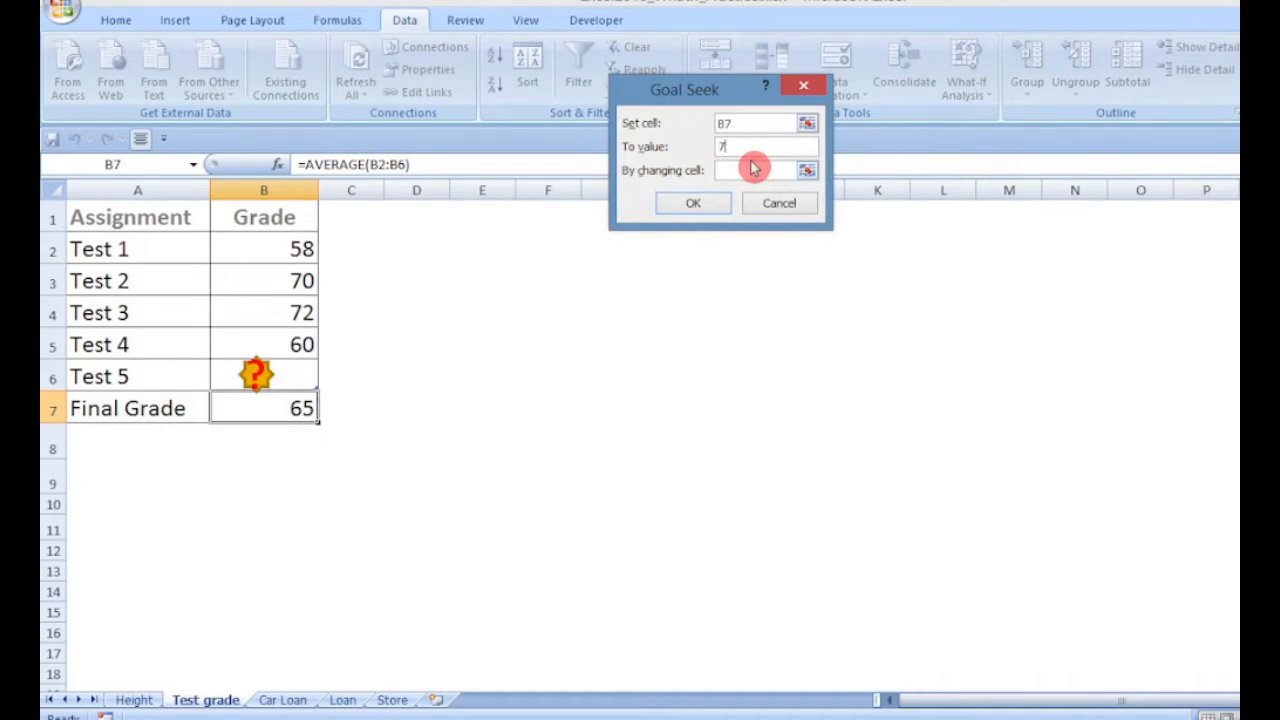
{"action": "left_click", "coordinate": [752, 169]}
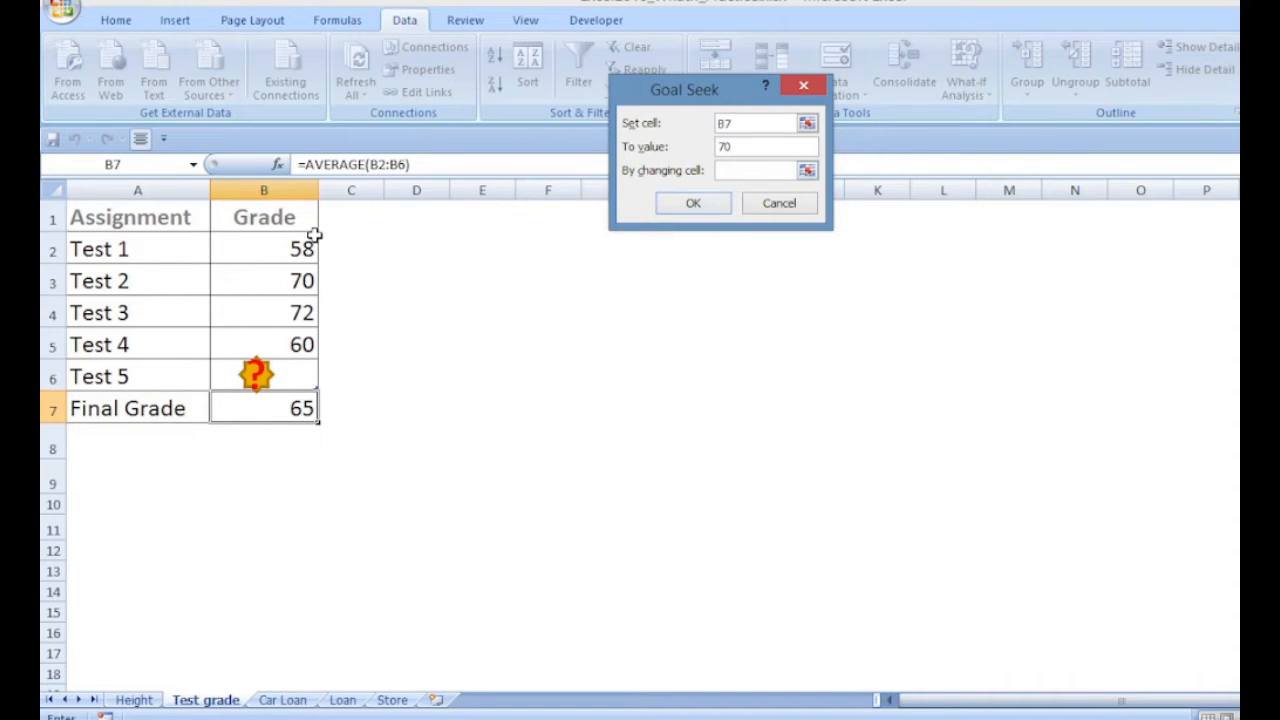
{"action": "left_click", "coordinate": [287, 373]}
{"action": "left_click", "coordinate": [716, 203]}
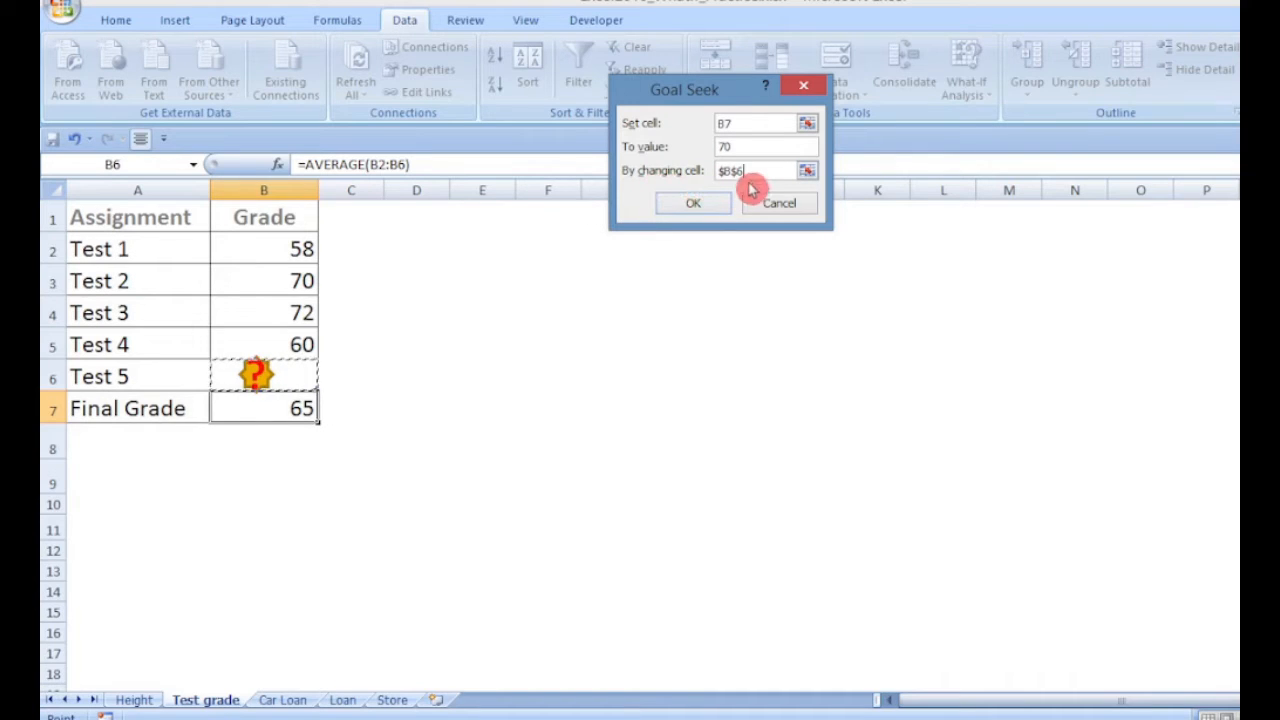
{"action": "left_click", "coordinate": [695, 206]}
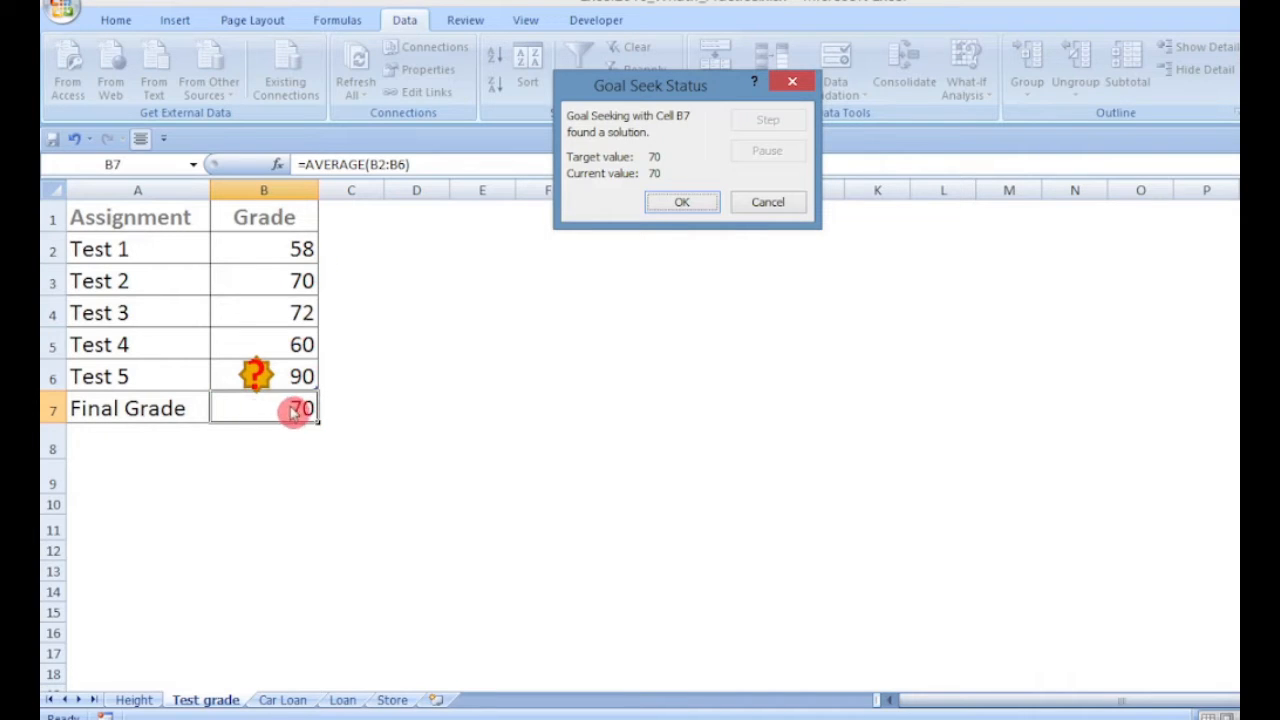
{"action": "left_click", "coordinate": [706, 204]}
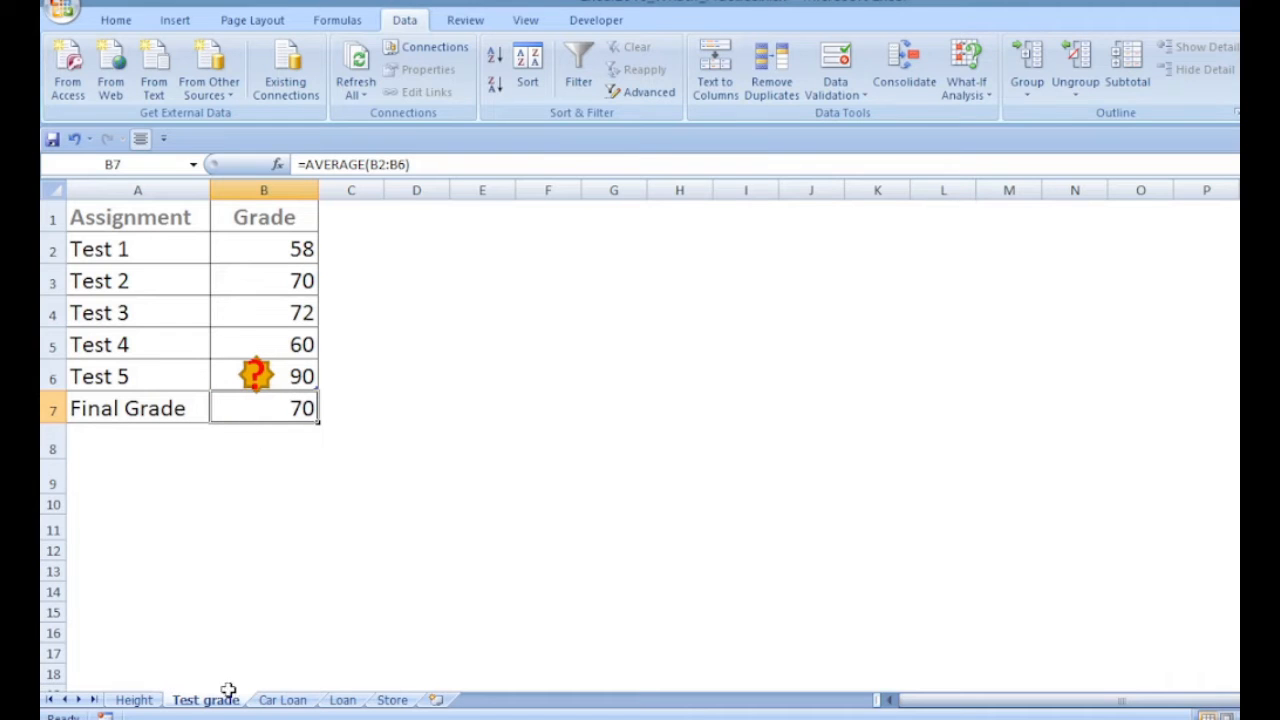
On the Car Loan sheet, Goal Seek the Payment cell B5 to -400 by changing the term in B3
{"action": "left_click", "coordinate": [283, 700]}
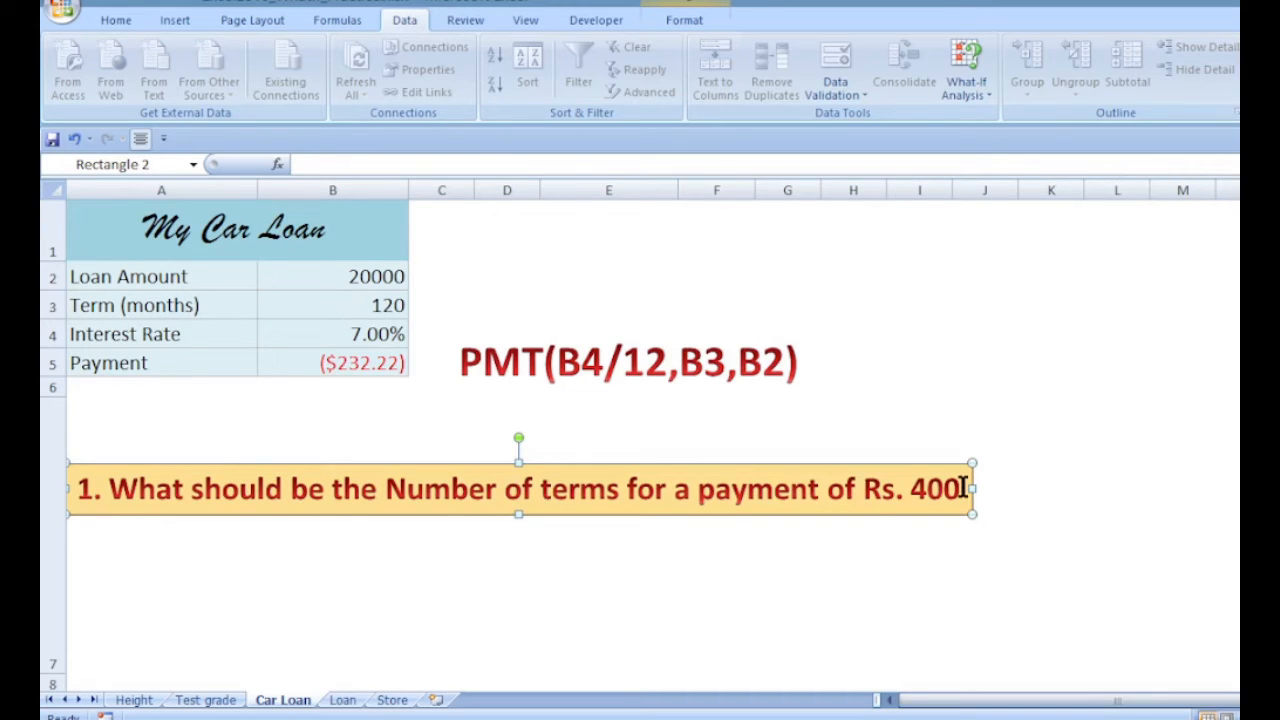
{"action": "left_click", "coordinate": [336, 362]}
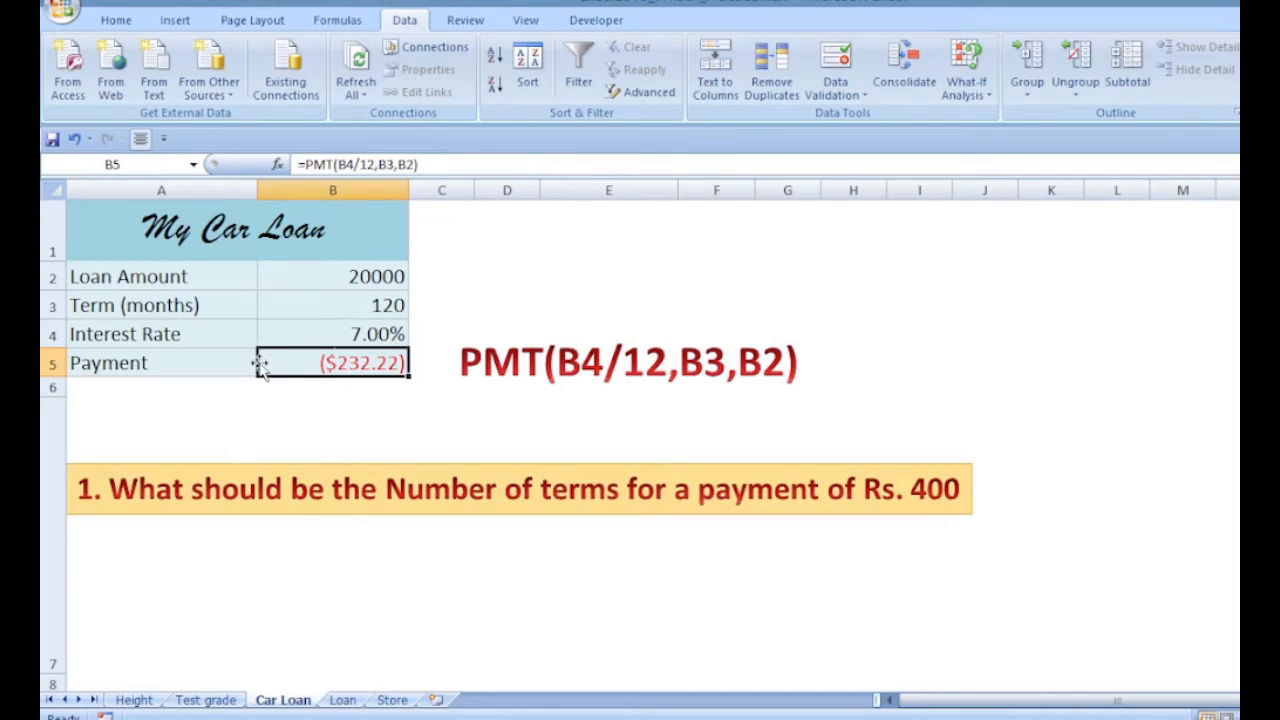
{"action": "left_click", "coordinate": [978, 99]}
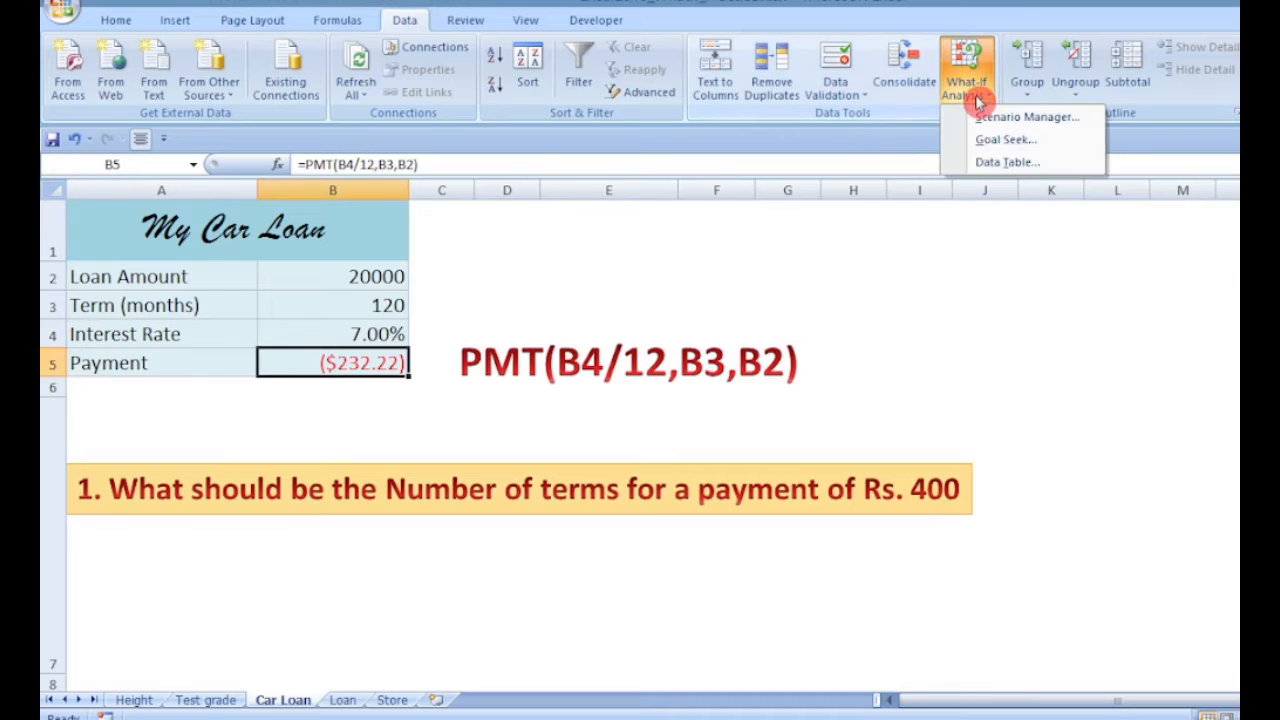
{"action": "left_click", "coordinate": [1000, 140]}
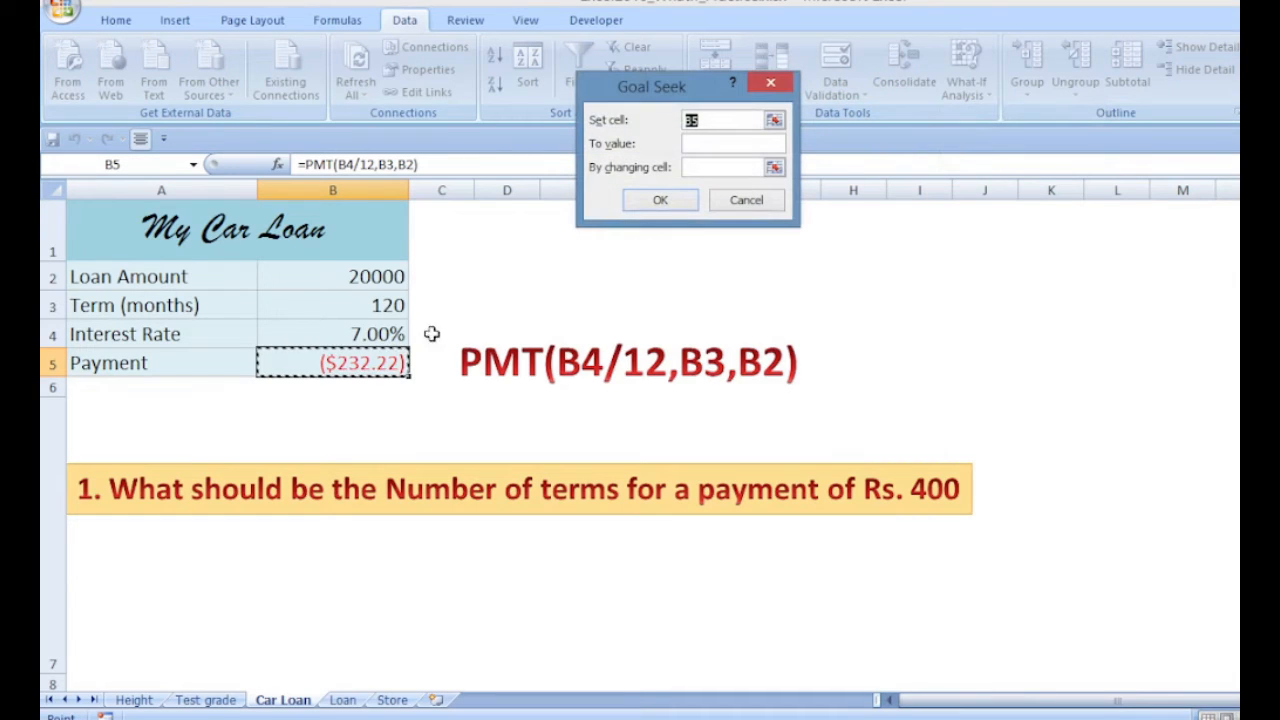
{"action": "left_click", "coordinate": [698, 143]}
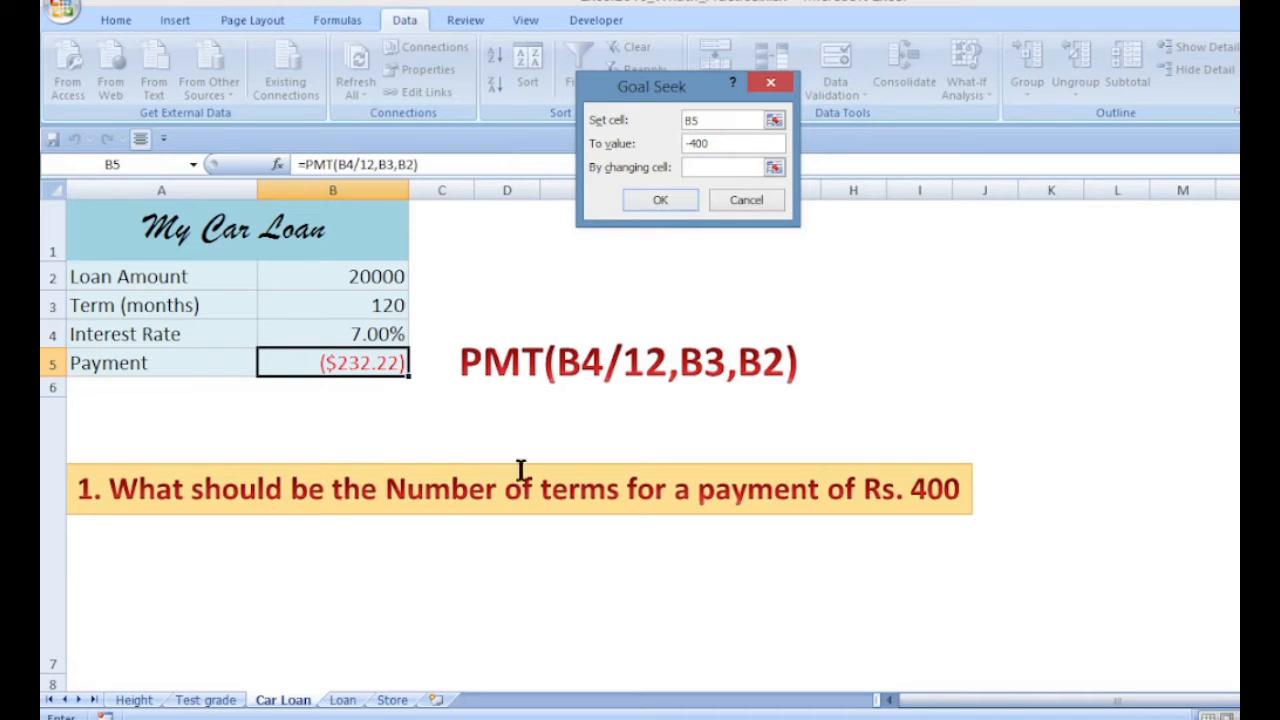
{"action": "left_click", "coordinate": [334, 303]}
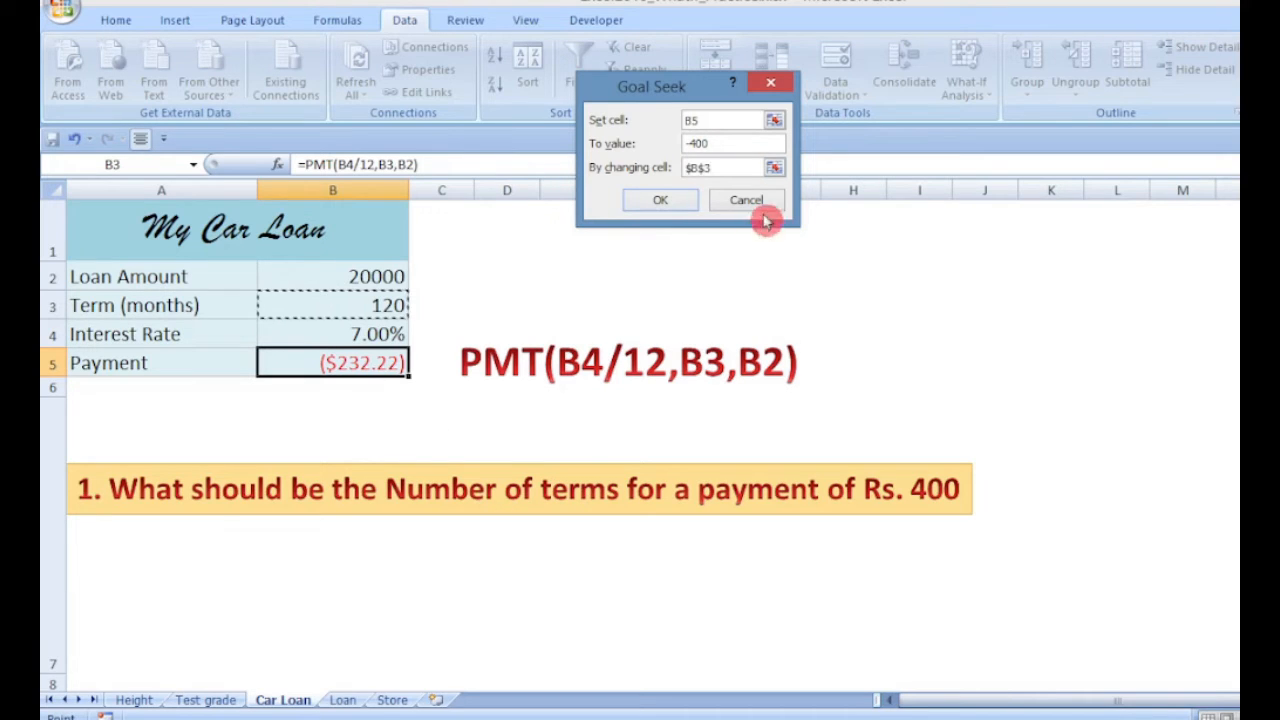
{"action": "left_click", "coordinate": [670, 203]}
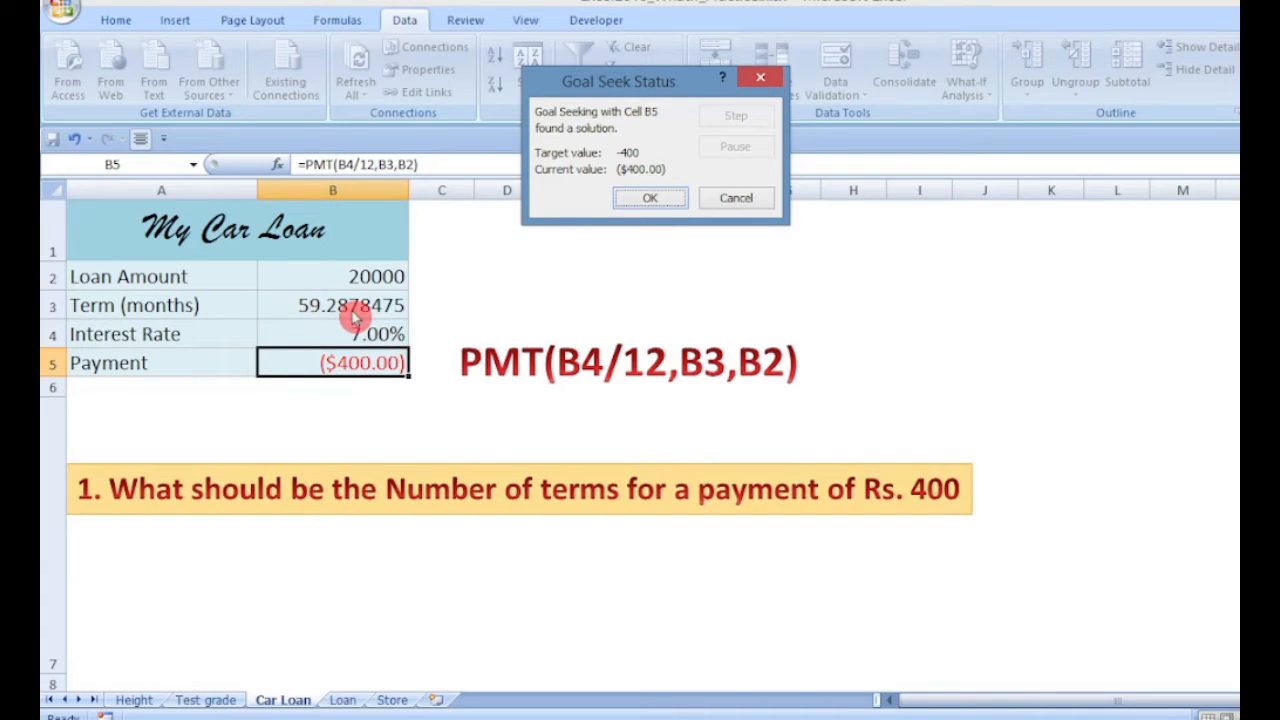
{"action": "left_click", "coordinate": [650, 198]}
Format the Term (months) cell B3 to display as a whole number without decimals
{"action": "key", "text": "Up"}
{"action": "key", "text": "Up"}
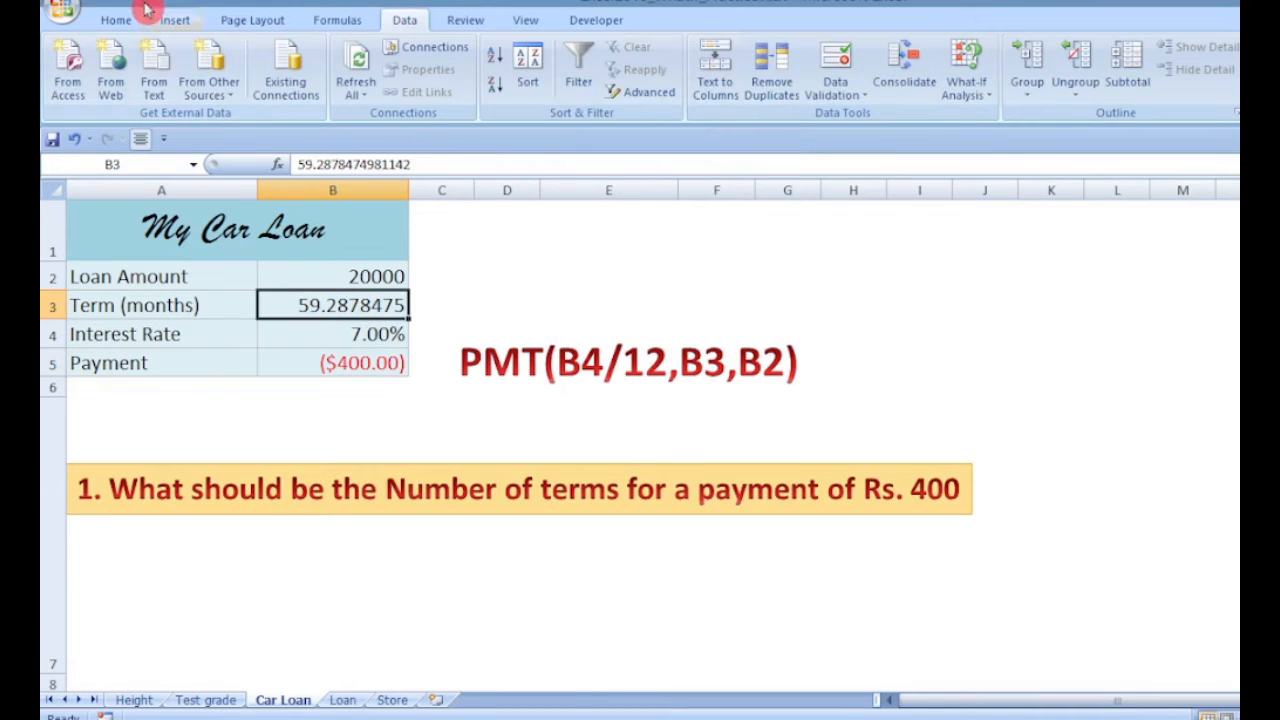
{"action": "left_click", "coordinate": [116, 20]}
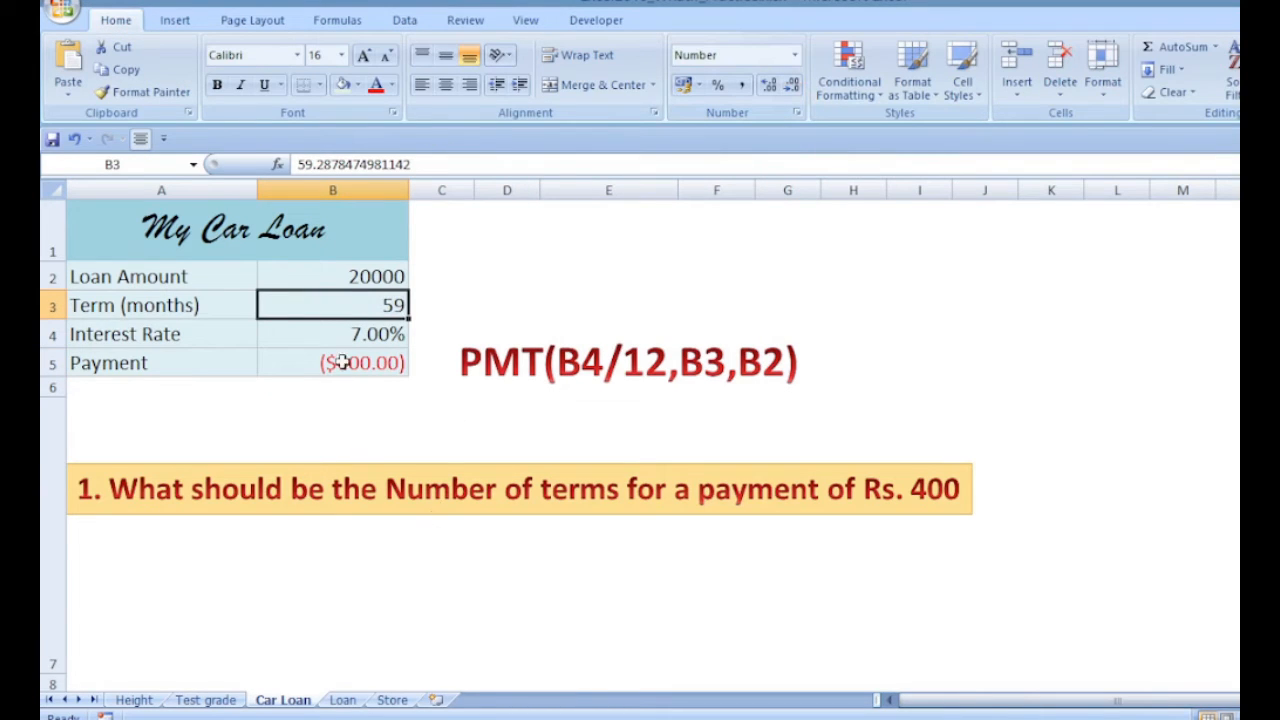
{"action": "left_click", "coordinate": [377, 610]}
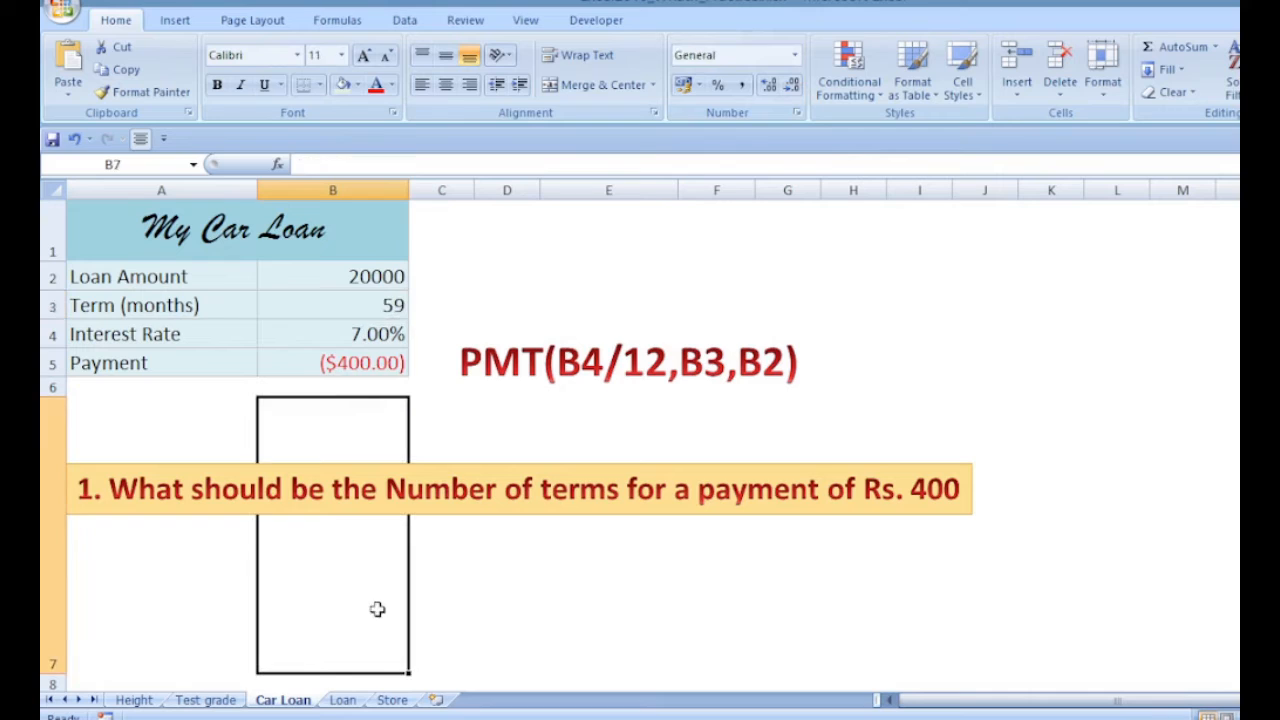
Goal Seek the Payment cell B5 to -500 by changing the Loan Amount cell B2
{"action": "left_click", "coordinate": [388, 514]}
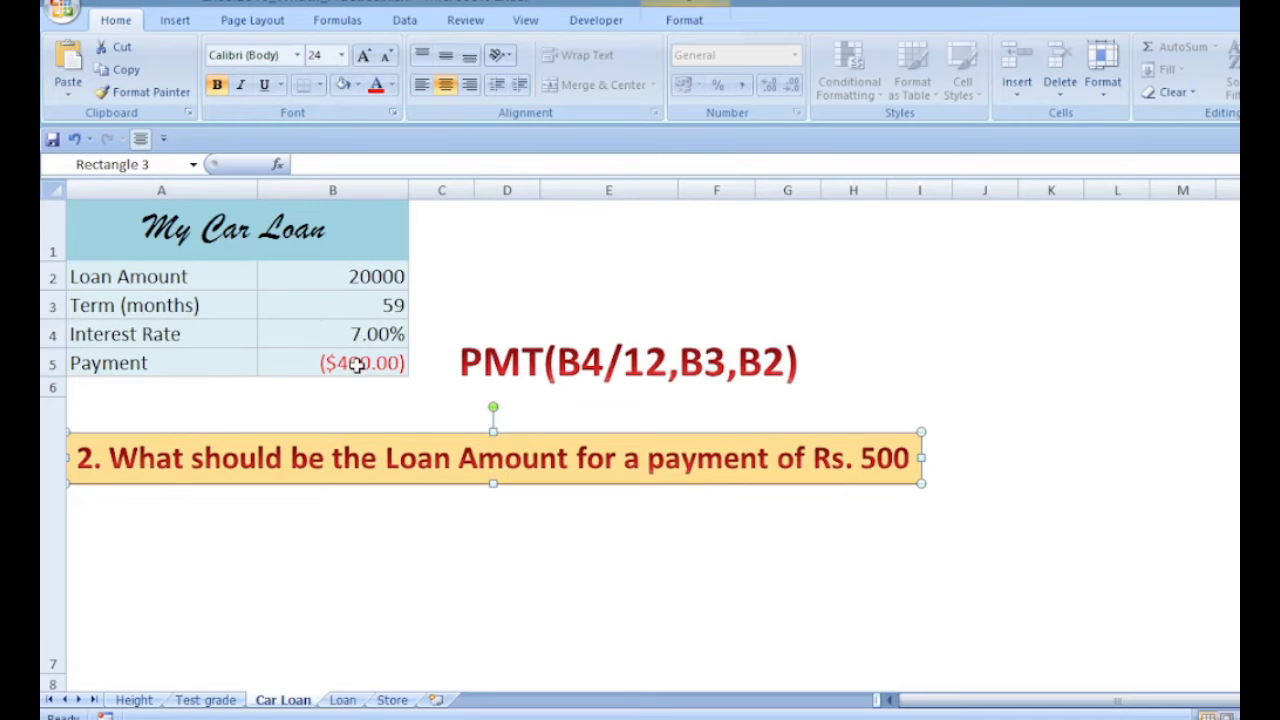
{"action": "left_click", "coordinate": [305, 363]}
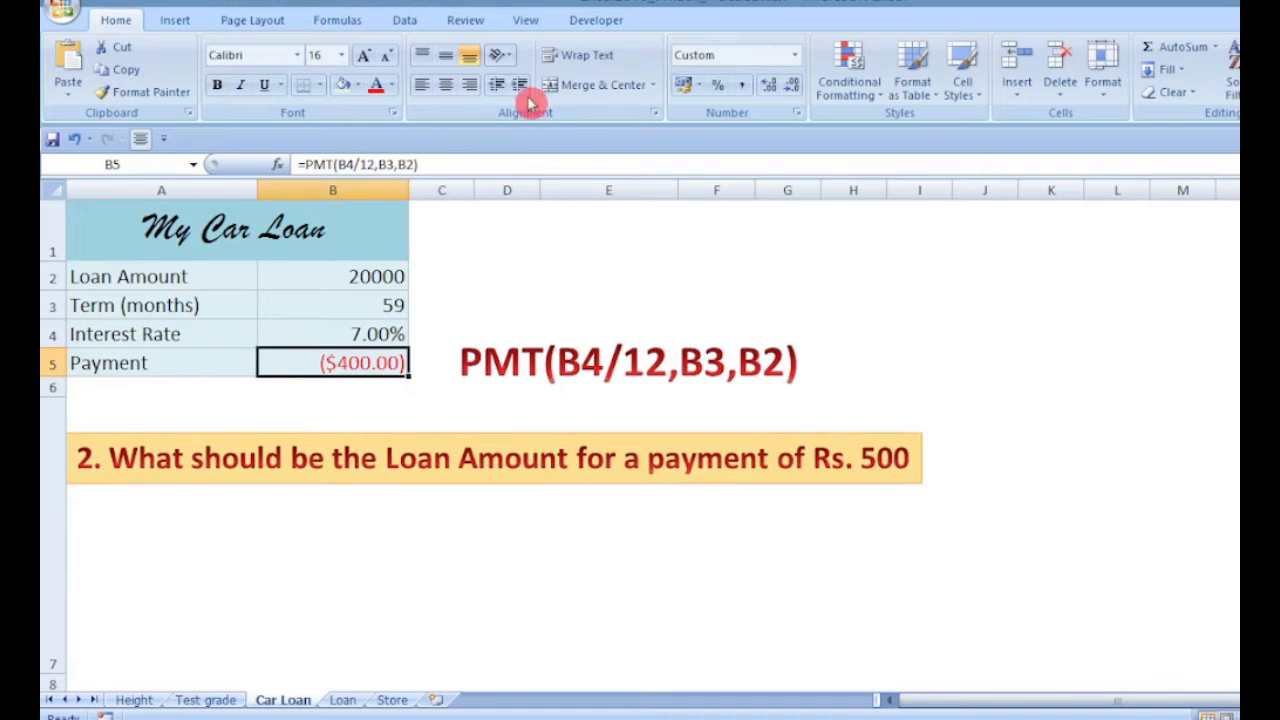
{"action": "left_click", "coordinate": [404, 20]}
{"action": "left_click", "coordinate": [904, 85]}
{"action": "left_click", "coordinate": [985, 143]}
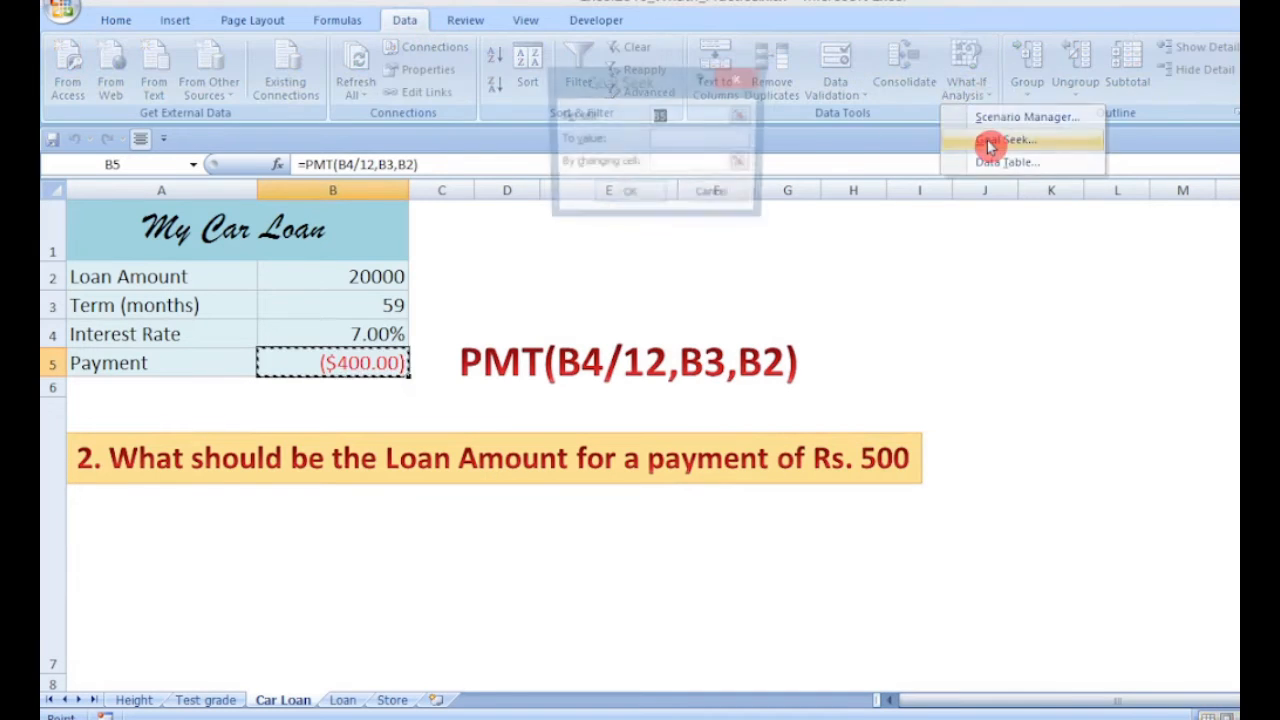
{"action": "left_click", "coordinate": [662, 139]}
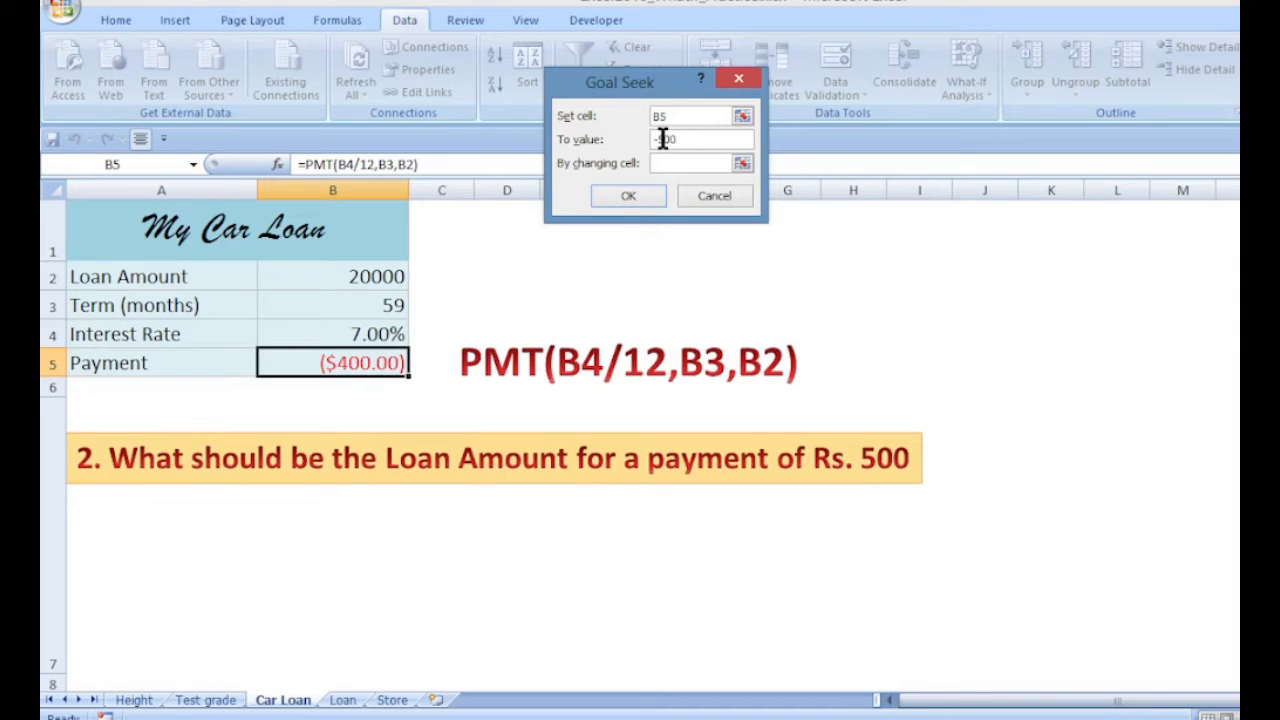
{"action": "left_click", "coordinate": [665, 163]}
{"action": "left_click", "coordinate": [337, 276]}
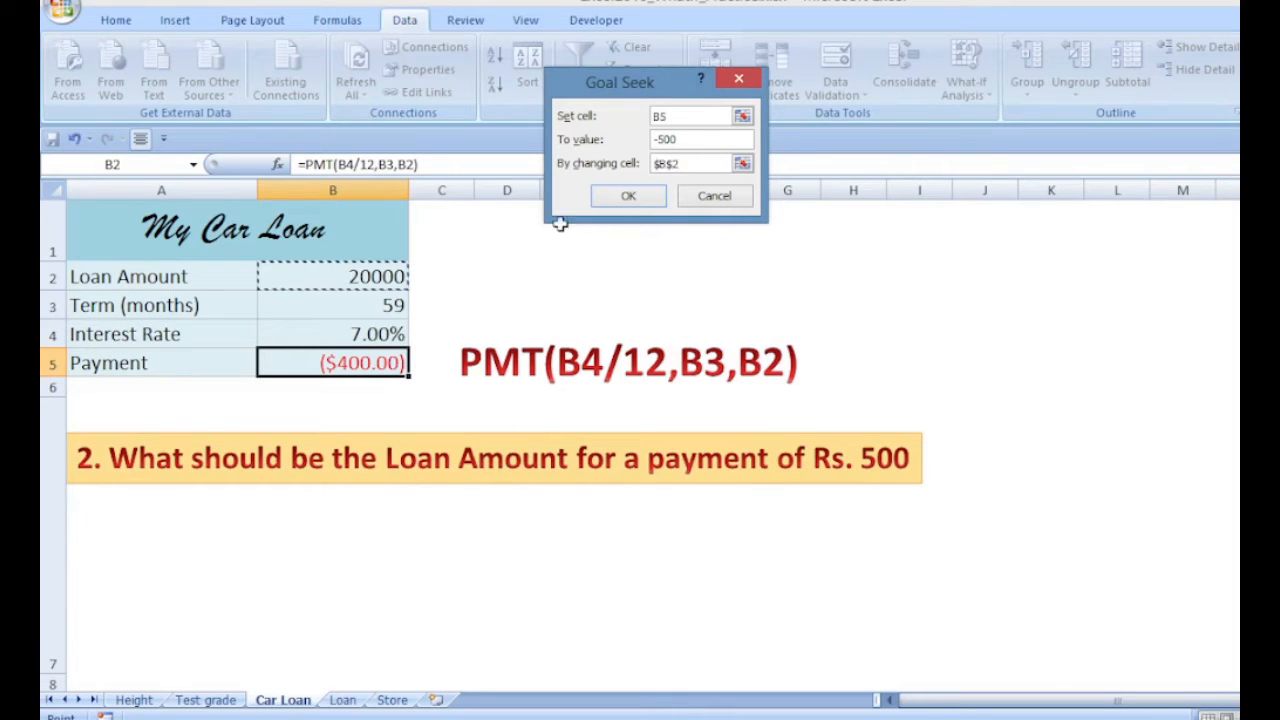
{"action": "left_click", "coordinate": [645, 201]}
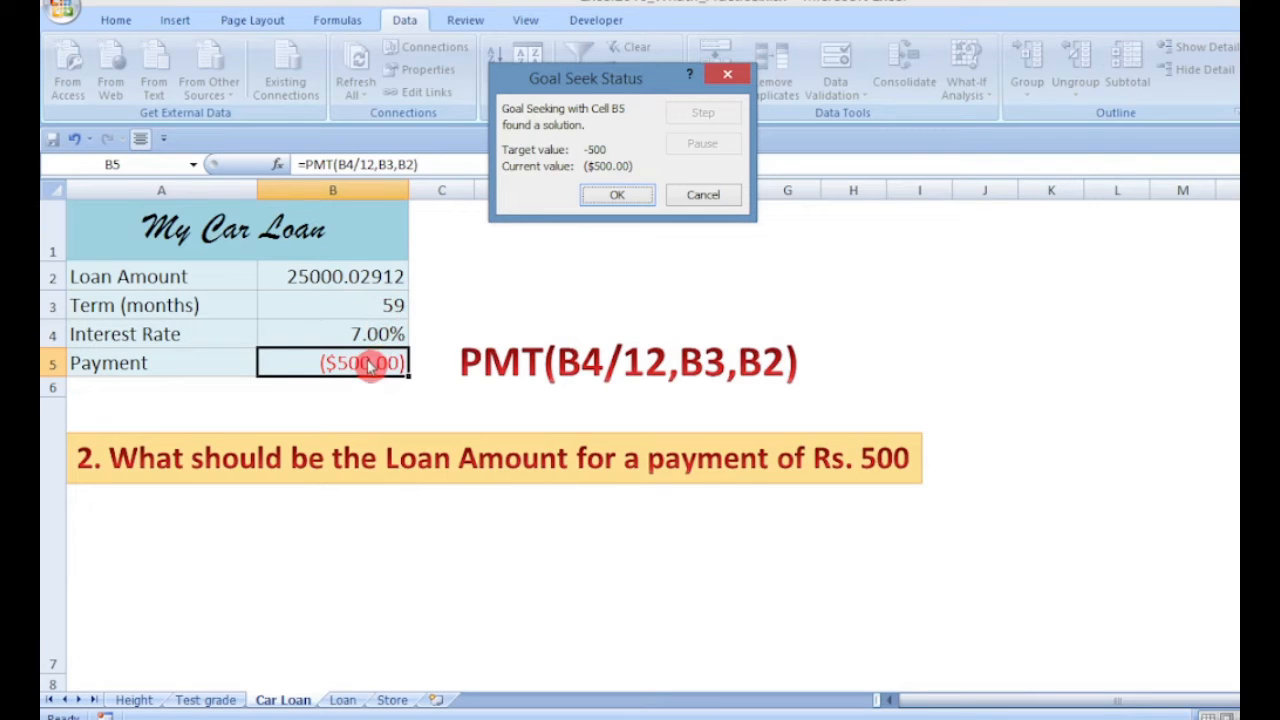
{"action": "left_click", "coordinate": [617, 195]}
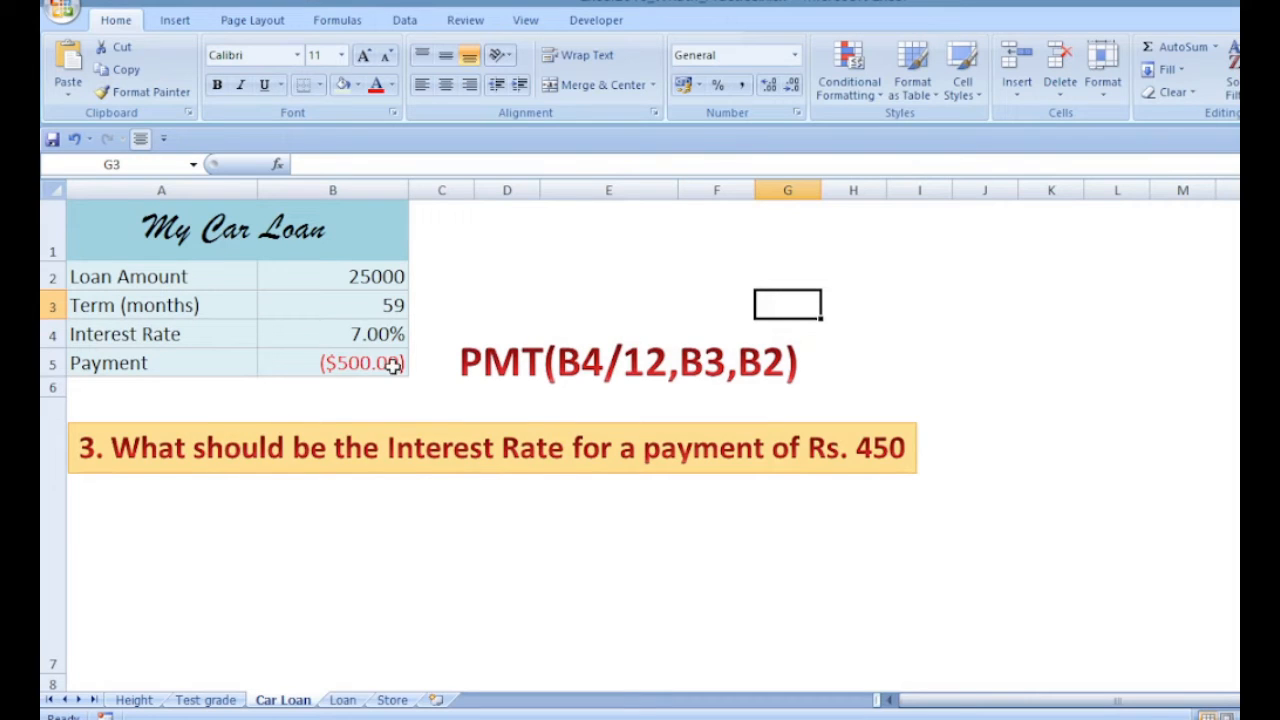
Goal Seek the Payment cell B5 to -450 by changing the Interest Rate cell B4, then cancel the result
{"action": "left_click", "coordinate": [858, 449]}
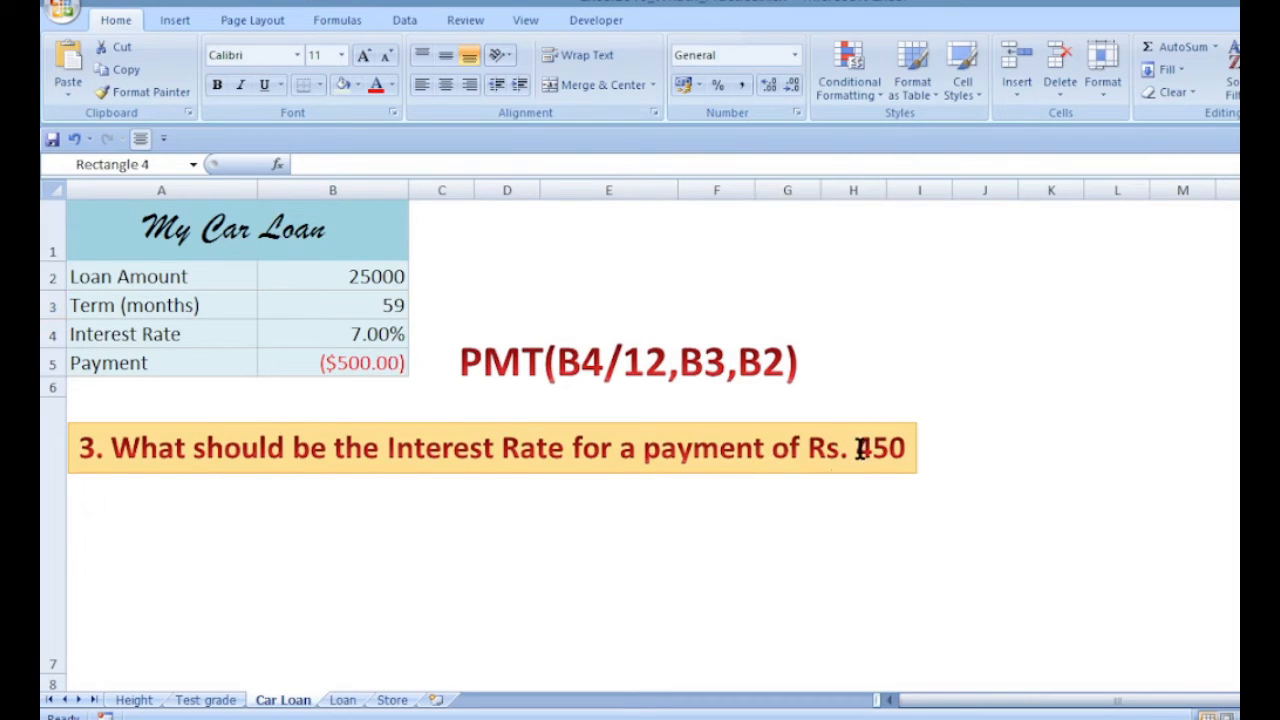
{"action": "left_click_drag", "start_coordinate": [858, 449], "coordinate": [906, 448]}
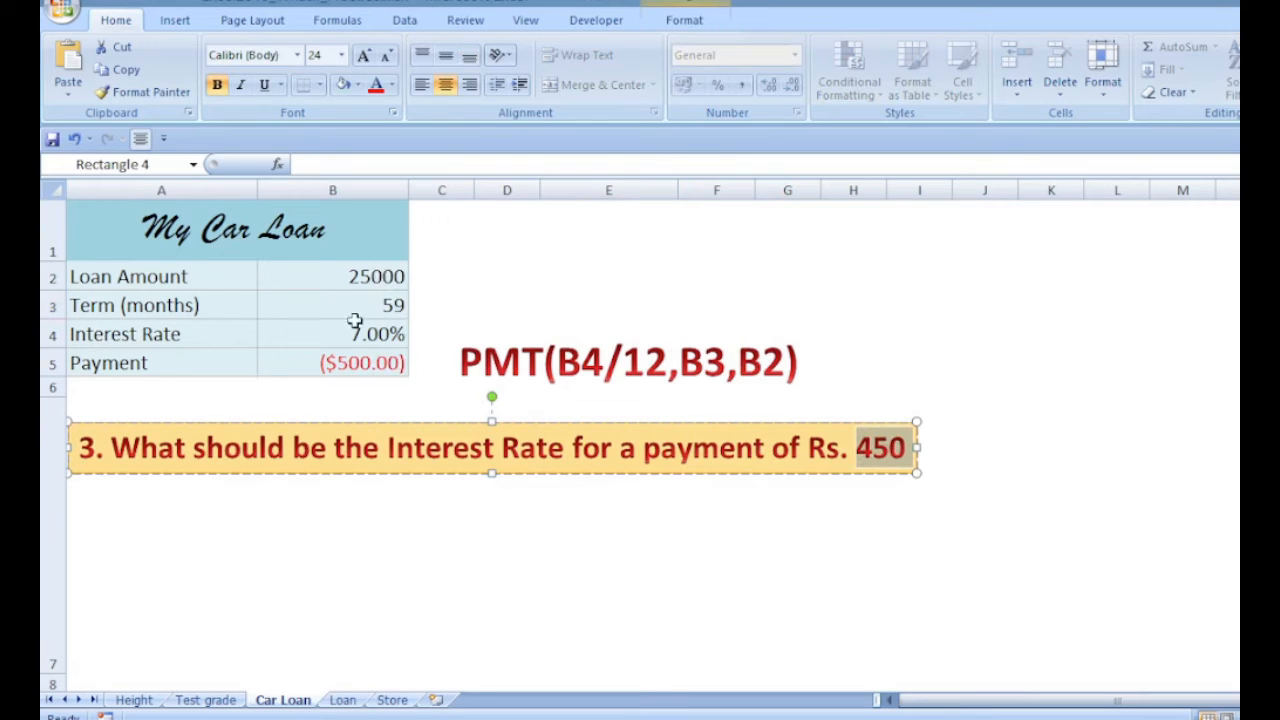
{"action": "left_click", "coordinate": [311, 361]}
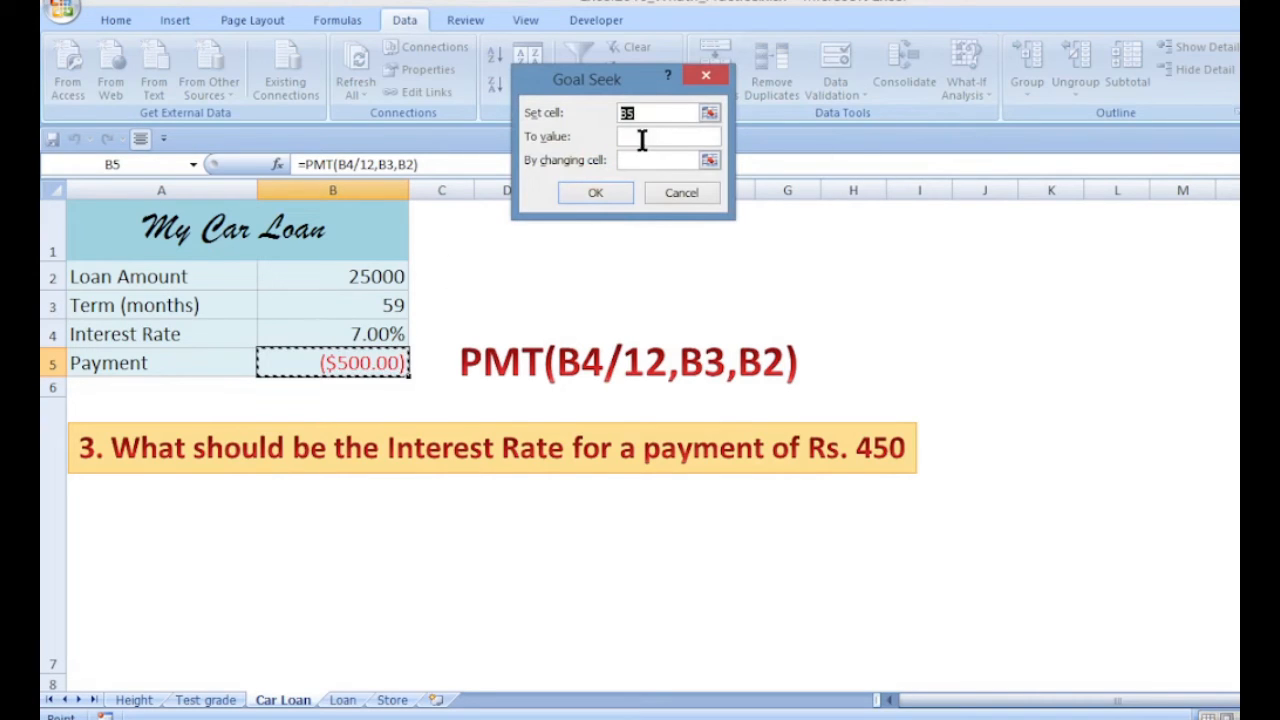
{"action": "left_click", "coordinate": [643, 137]}
{"action": "type", "text": "-450"}
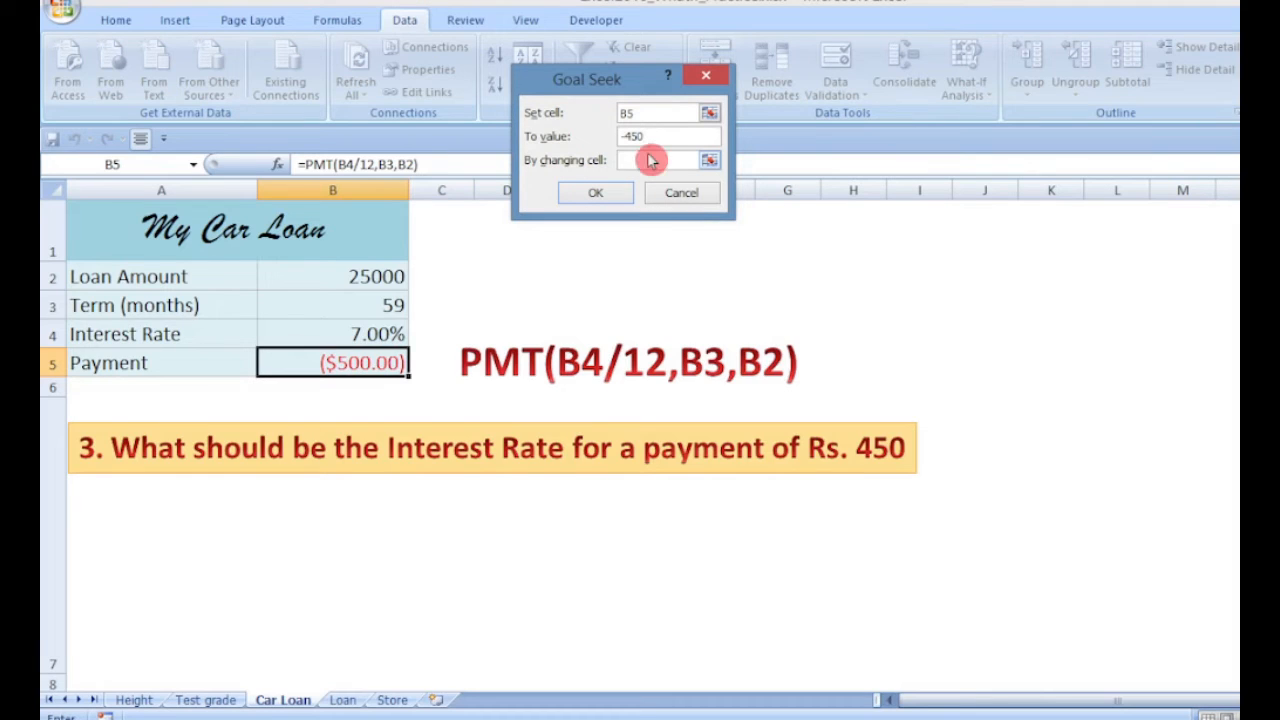
{"action": "left_click", "coordinate": [331, 333]}
{"action": "left_click", "coordinate": [596, 205]}
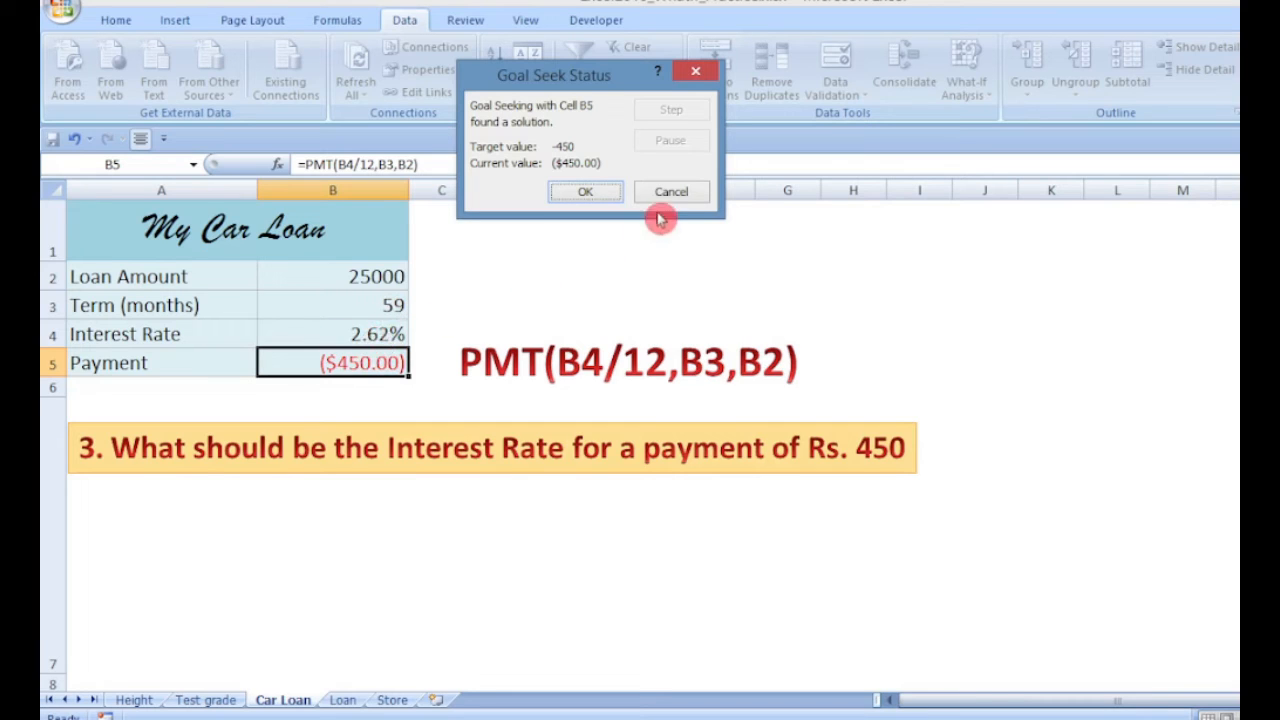
{"action": "left_click", "coordinate": [683, 195]}
Open the Loan sheet and inspect the principal, interest, term and formula cells in column B
{"action": "left_click", "coordinate": [507, 470]}
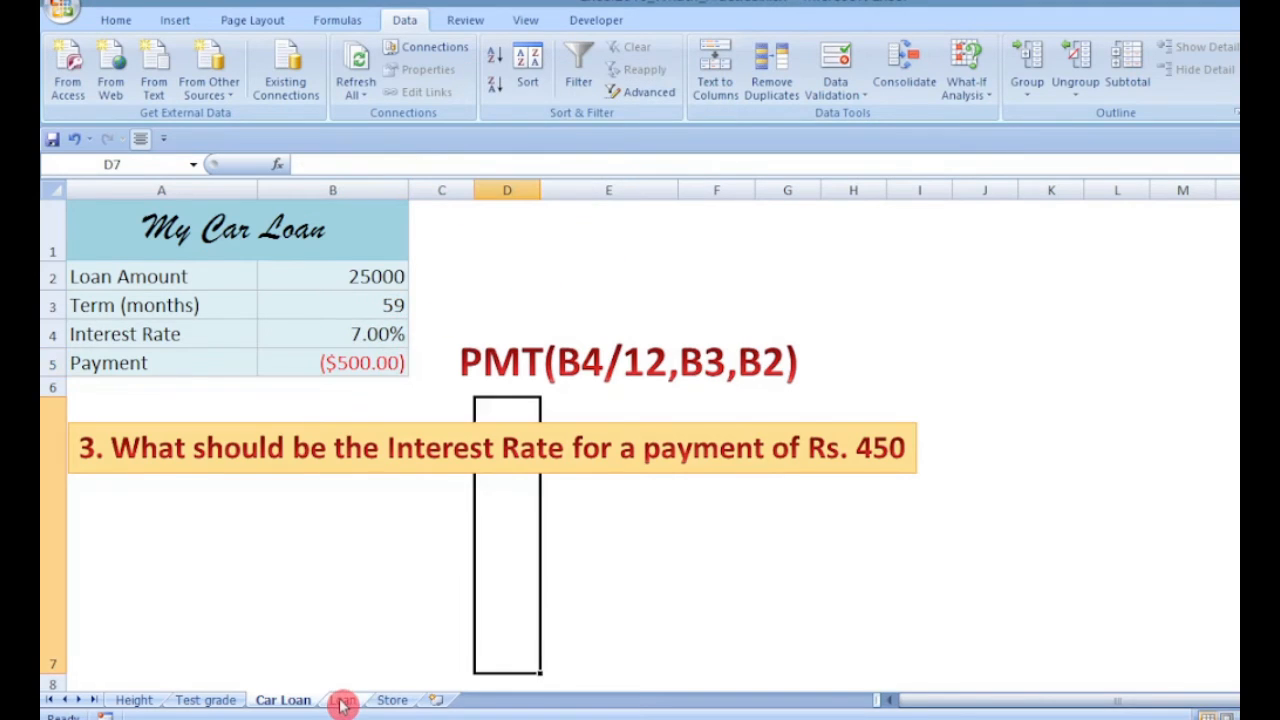
{"action": "left_click", "coordinate": [342, 702]}
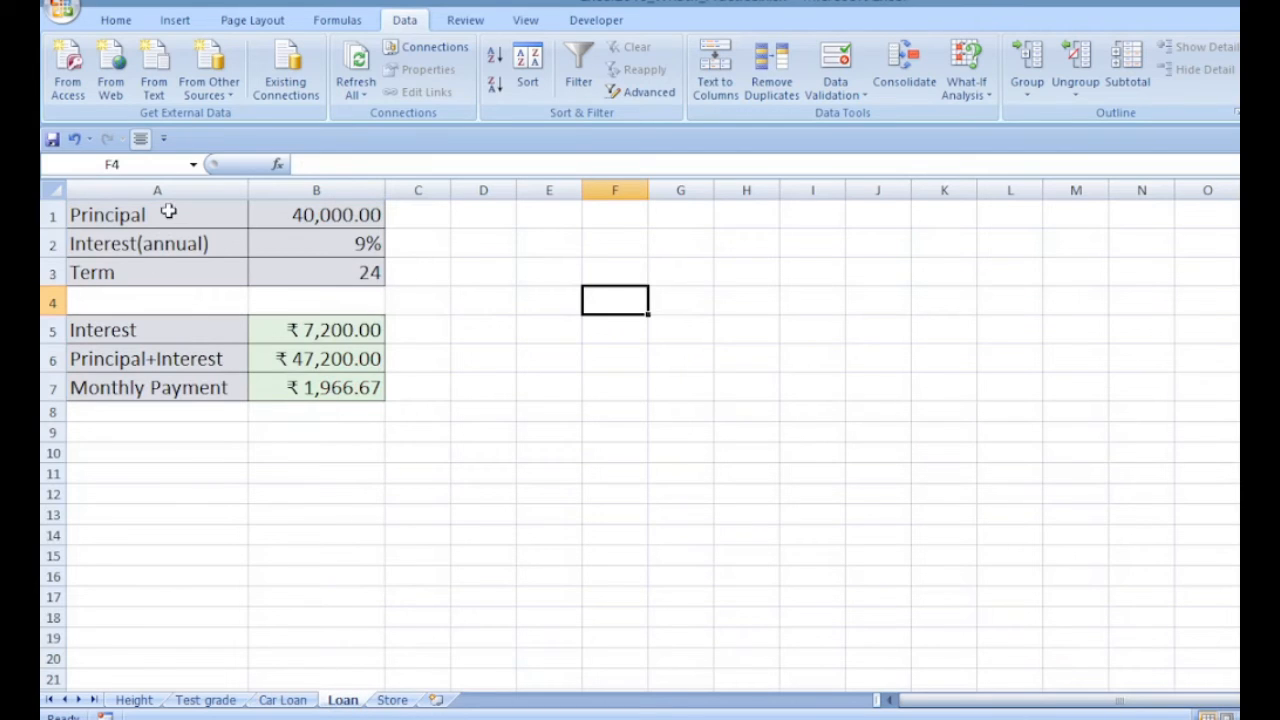
{"action": "left_click", "coordinate": [283, 213]}
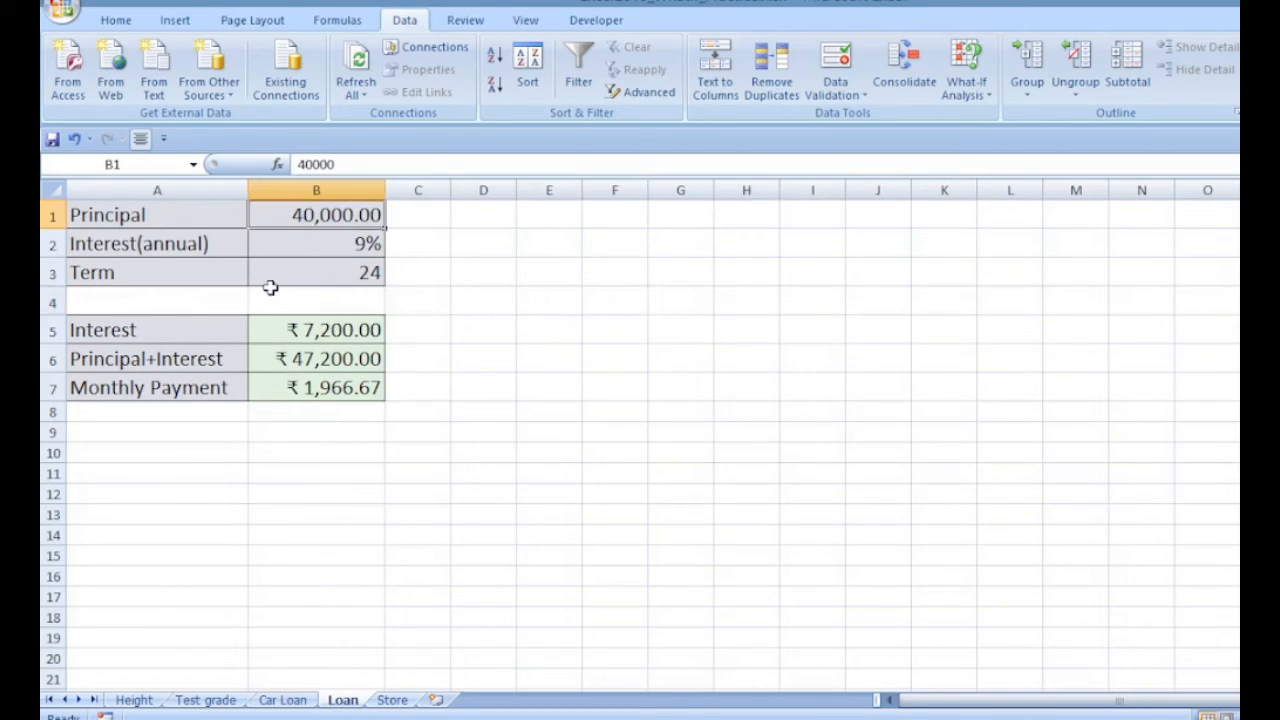
{"action": "left_click", "coordinate": [314, 243]}
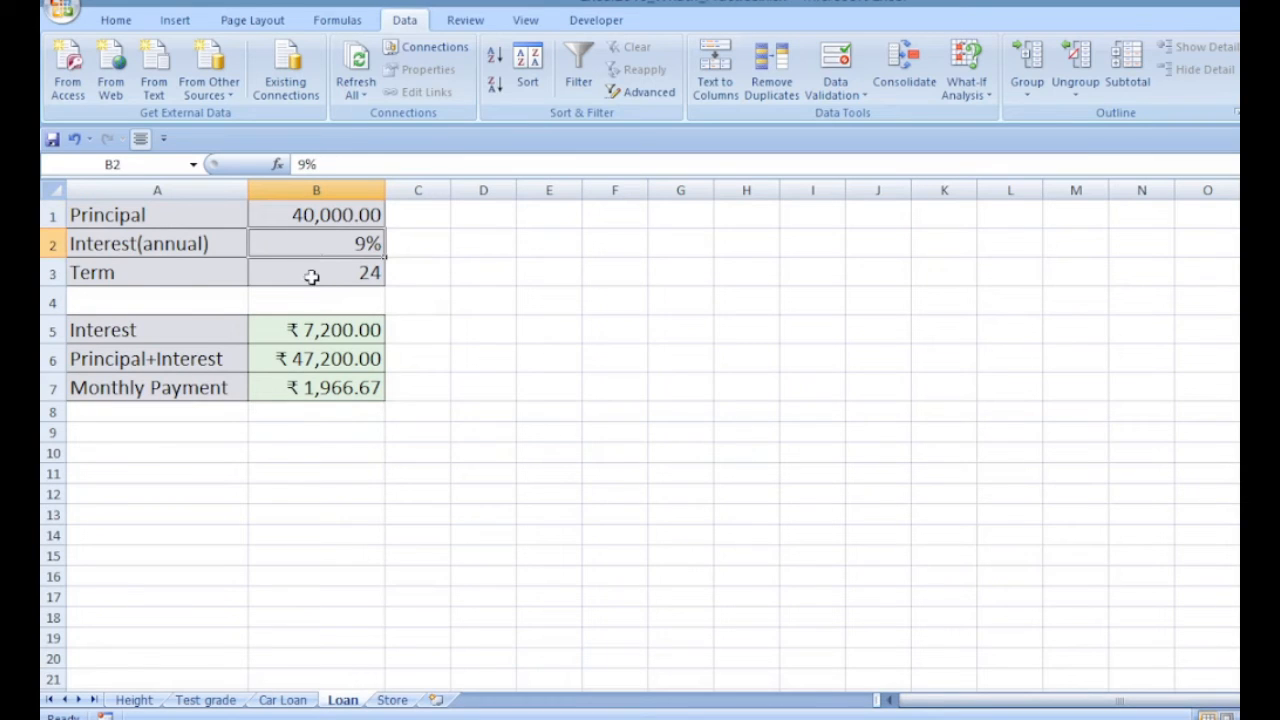
{"action": "left_click", "coordinate": [312, 276]}
{"action": "left_click", "coordinate": [276, 331]}
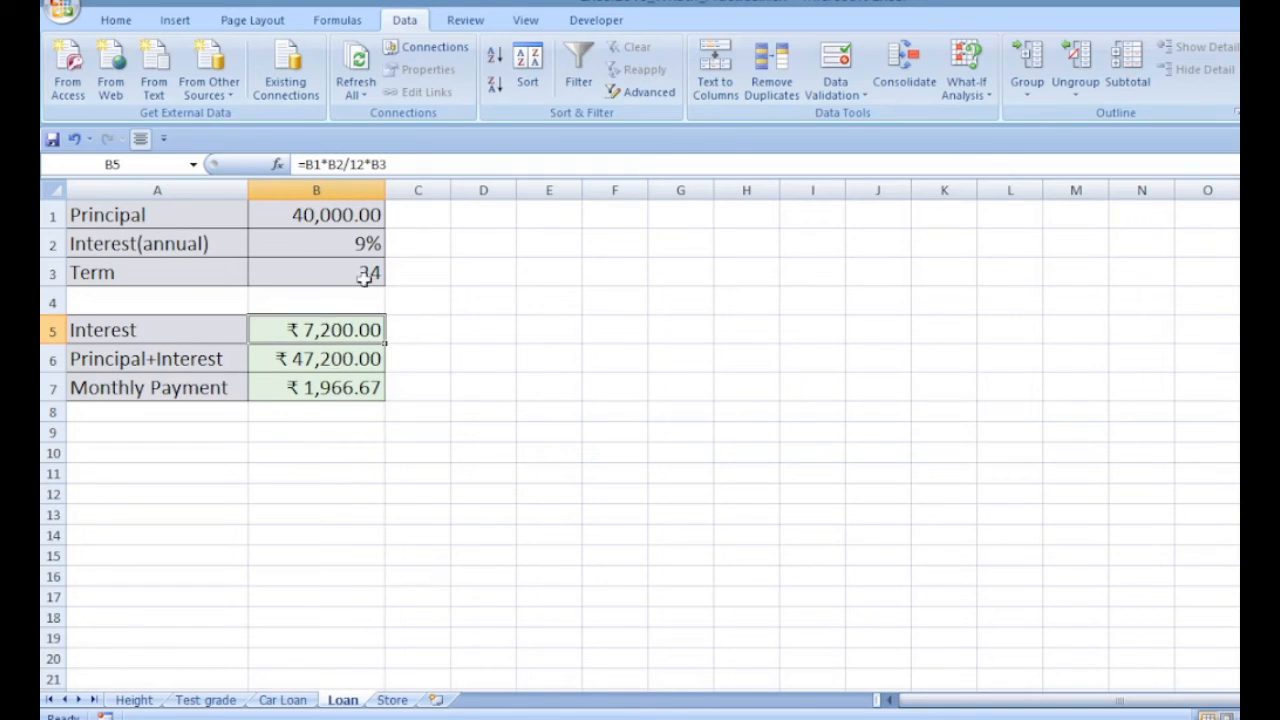
{"action": "left_click", "coordinate": [355, 391]}
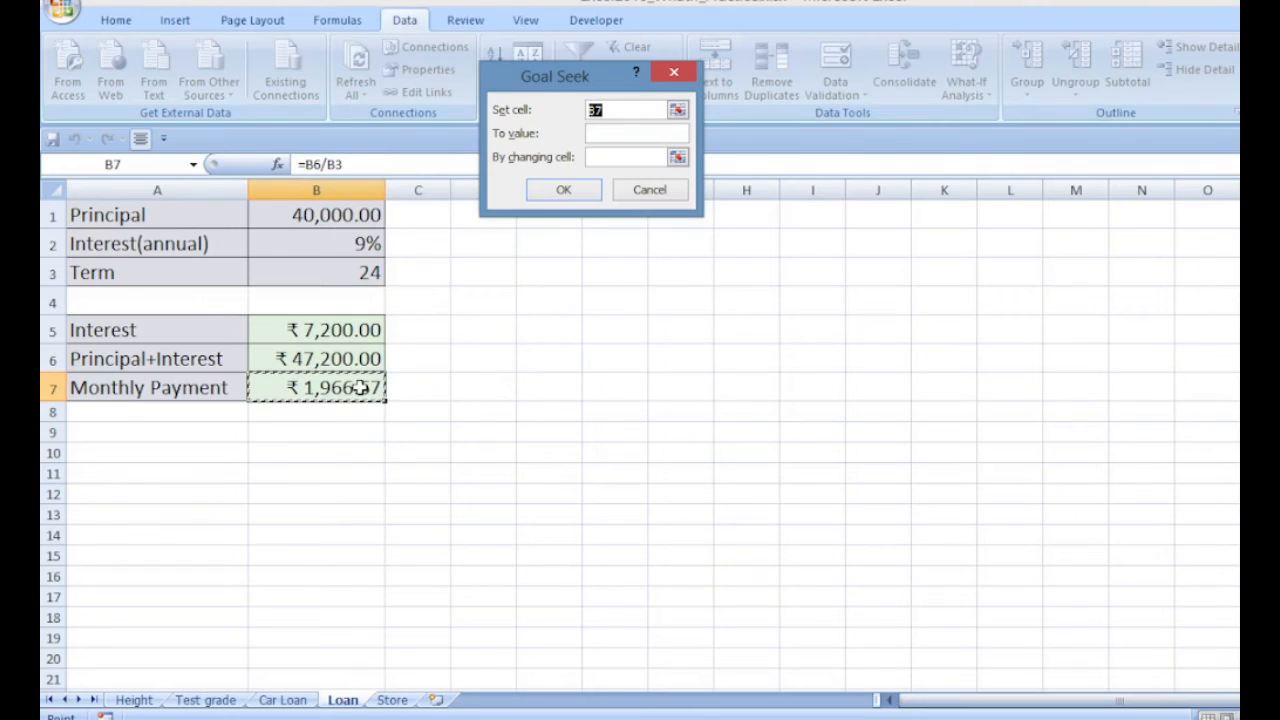
Goal Seek the Monthly Payment cell B7 to 1500 by changing the Term cell B3, then cancel the result
{"action": "left_click", "coordinate": [615, 132]}
{"action": "type", "text": "1500"}
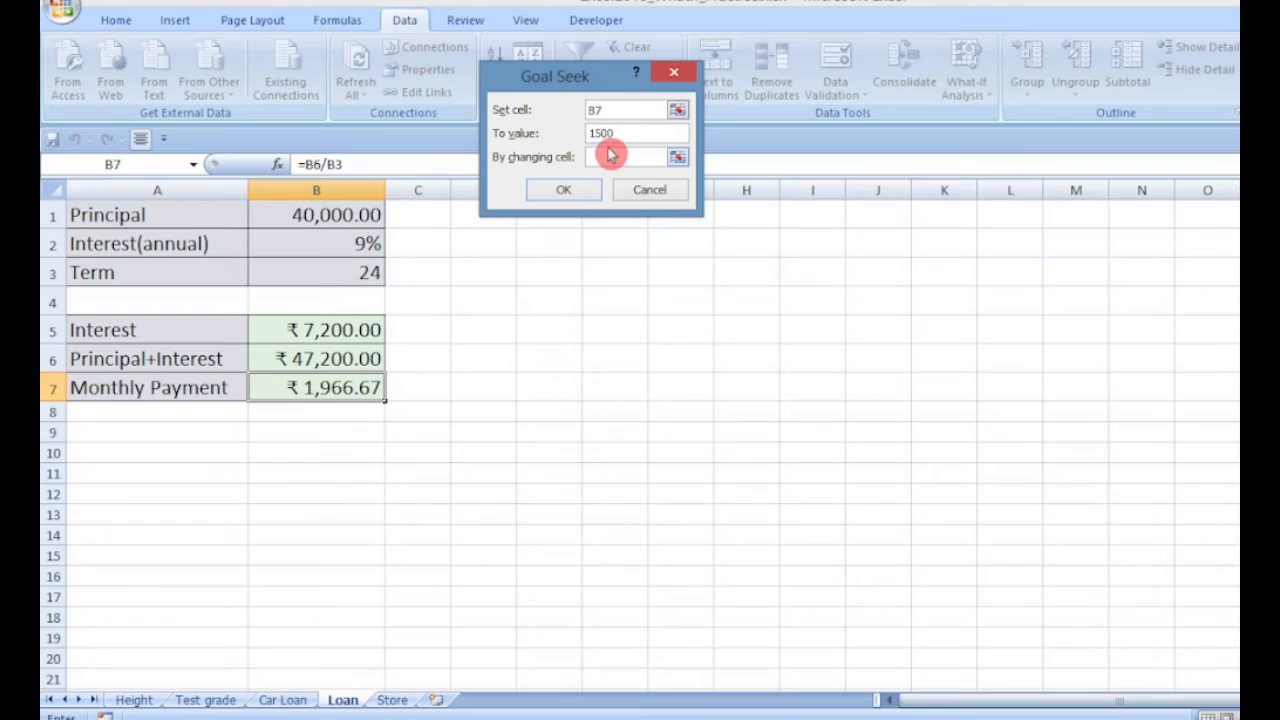
{"action": "left_click", "coordinate": [254, 274]}
{"action": "left_click", "coordinate": [586, 193]}
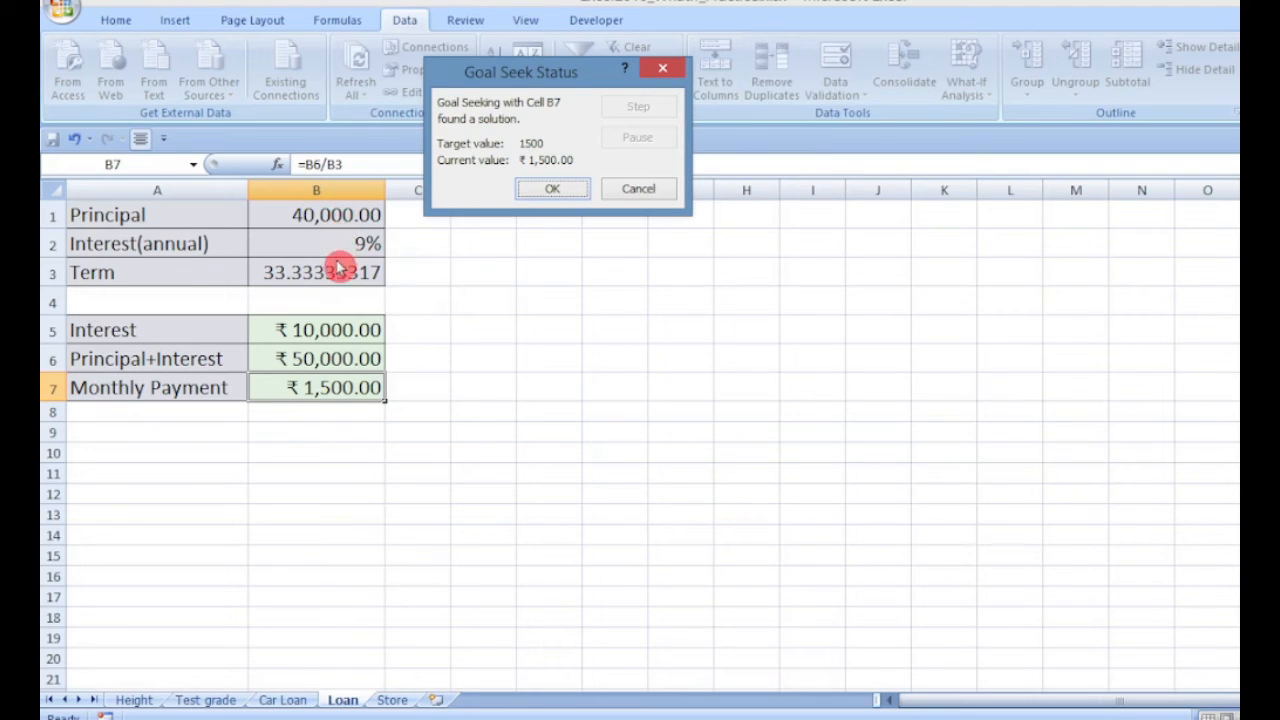
{"action": "left_click", "coordinate": [638, 189]}
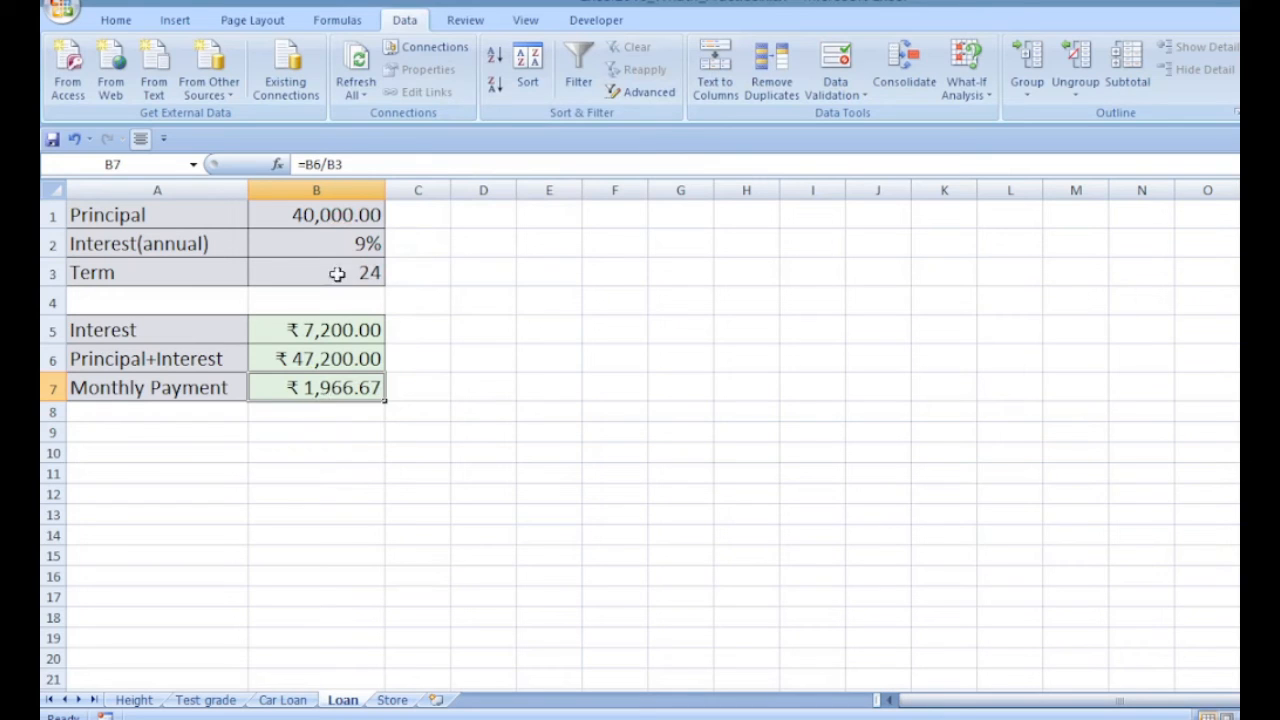
Review the Loan sheet formulas, then open the Store sheet and inspect the percentage and Total Sale cells
{"action": "left_click", "coordinate": [322, 329]}
{"action": "left_click", "coordinate": [323, 354]}
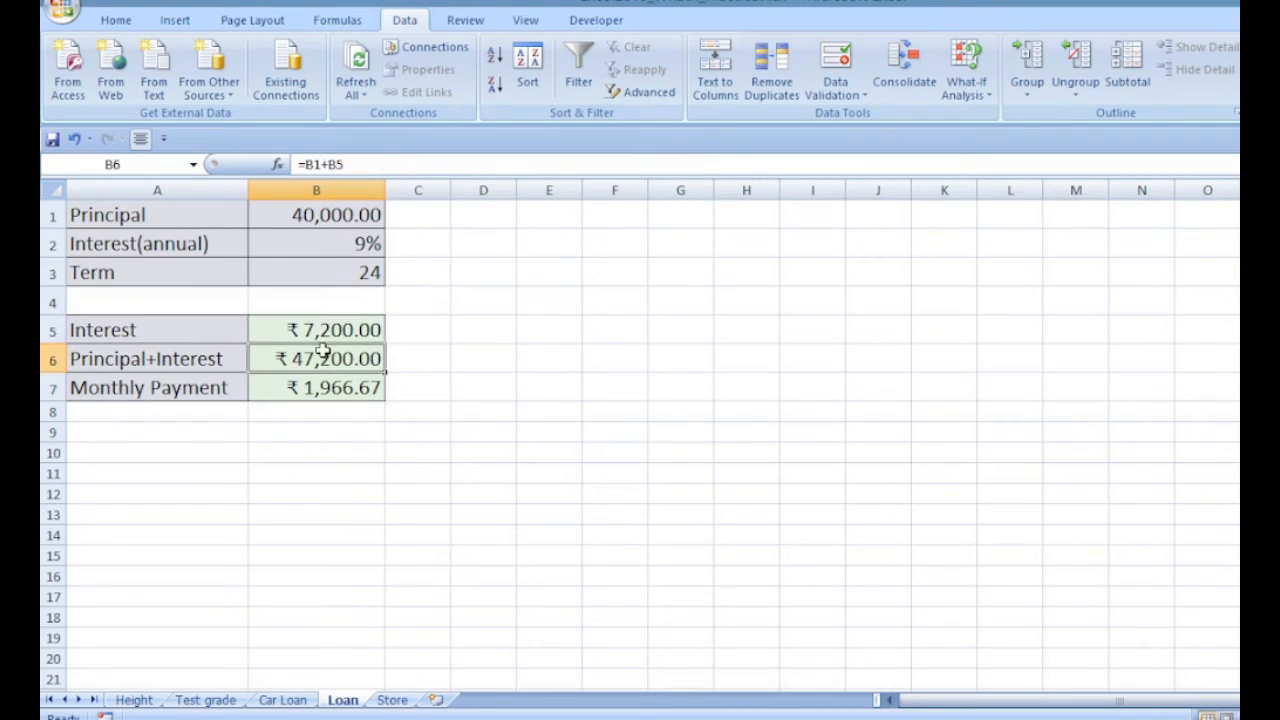
{"action": "left_click", "coordinate": [318, 388]}
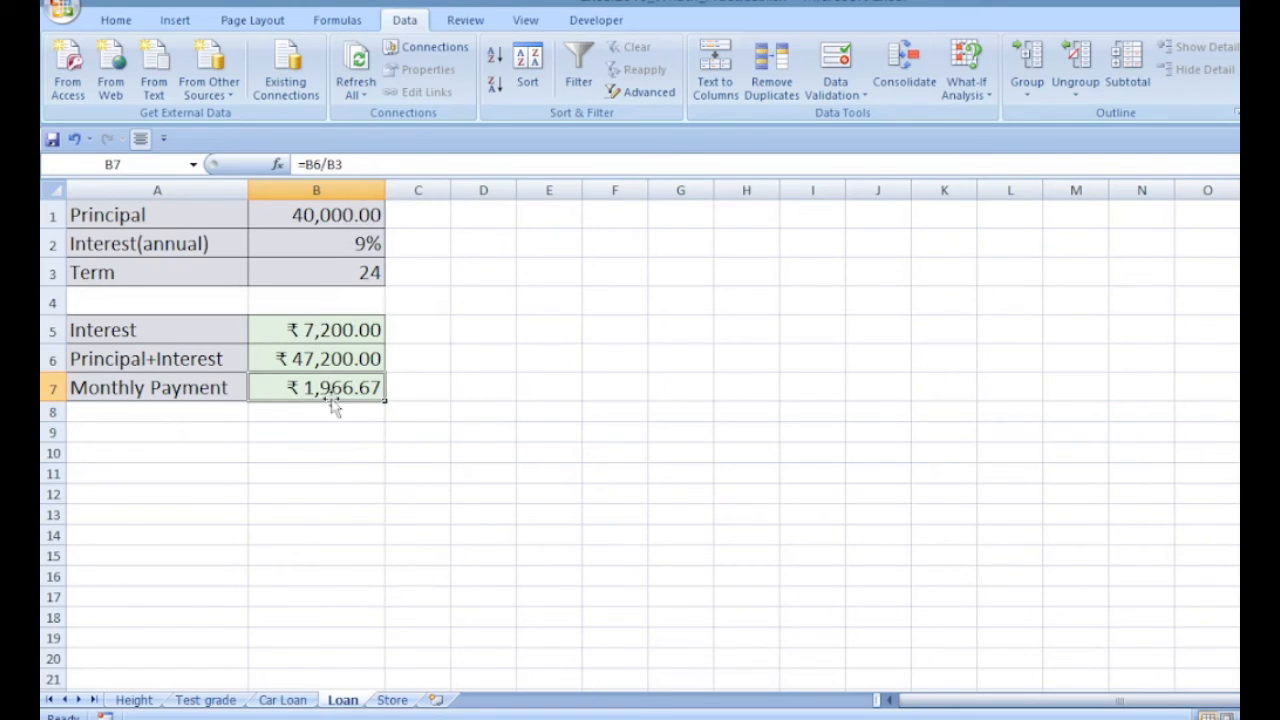
{"action": "left_click", "coordinate": [392, 701]}
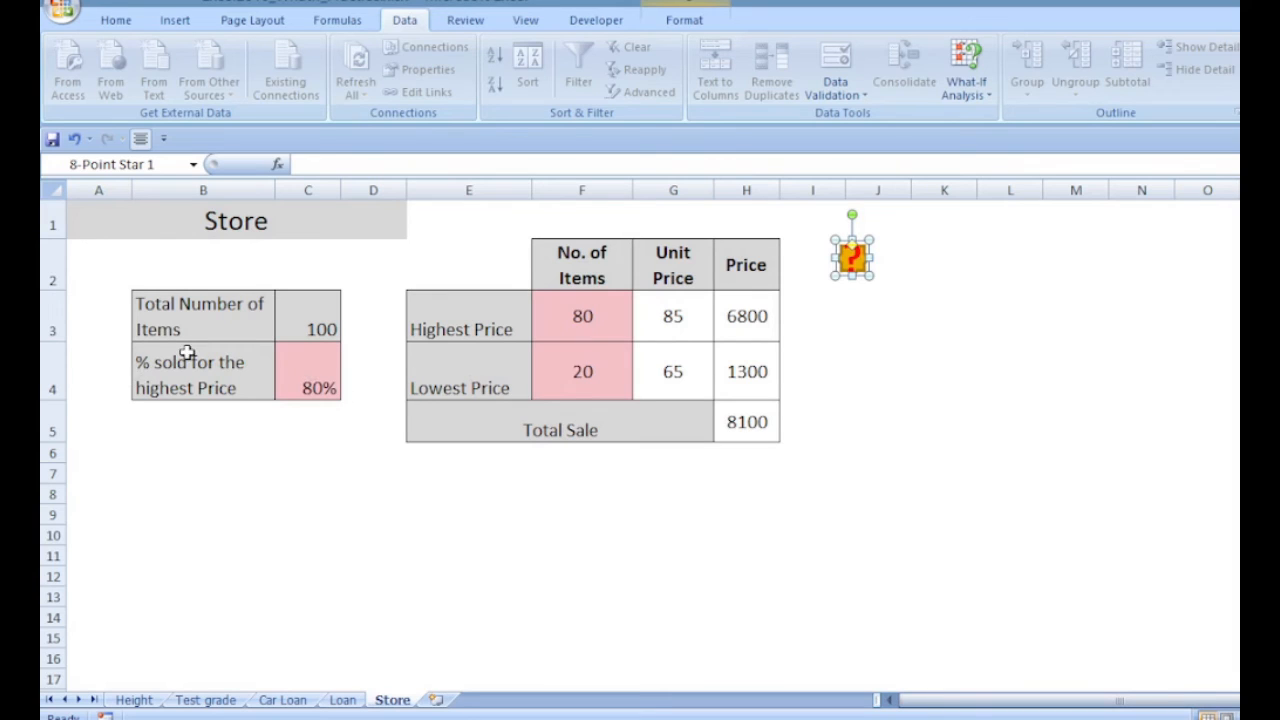
{"action": "left_click", "coordinate": [314, 373]}
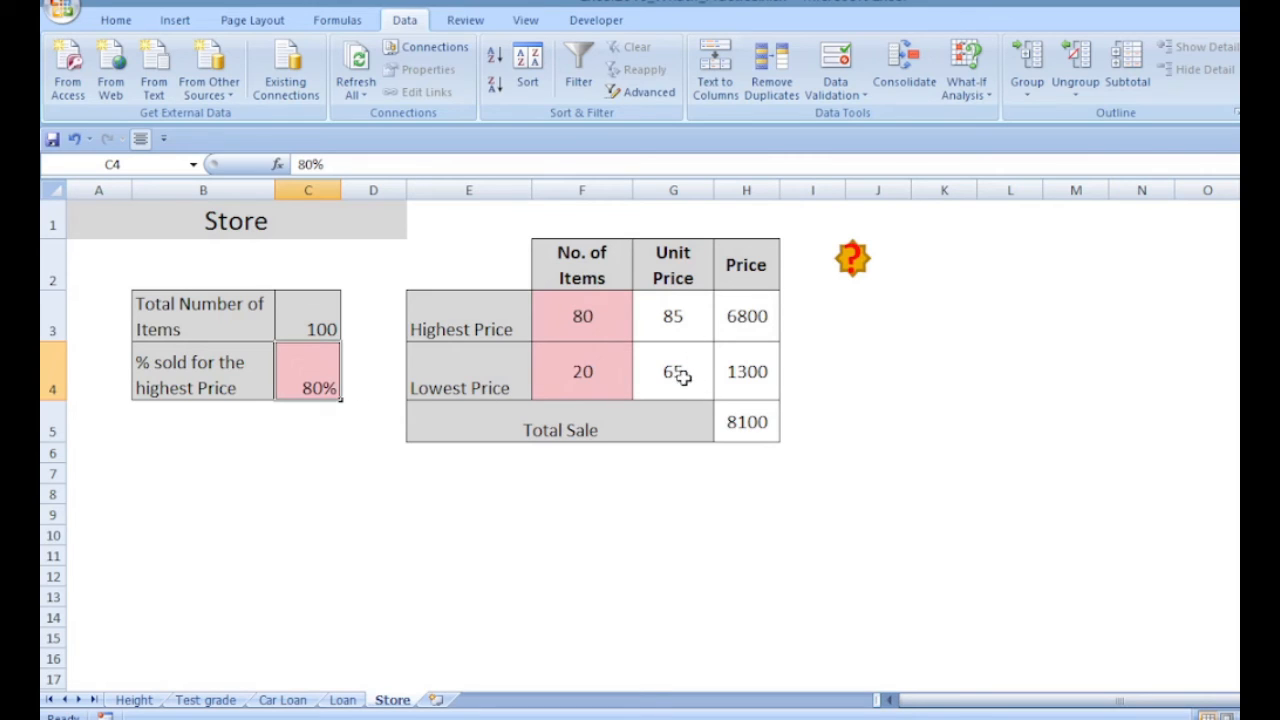
{"action": "left_click", "coordinate": [752, 420]}
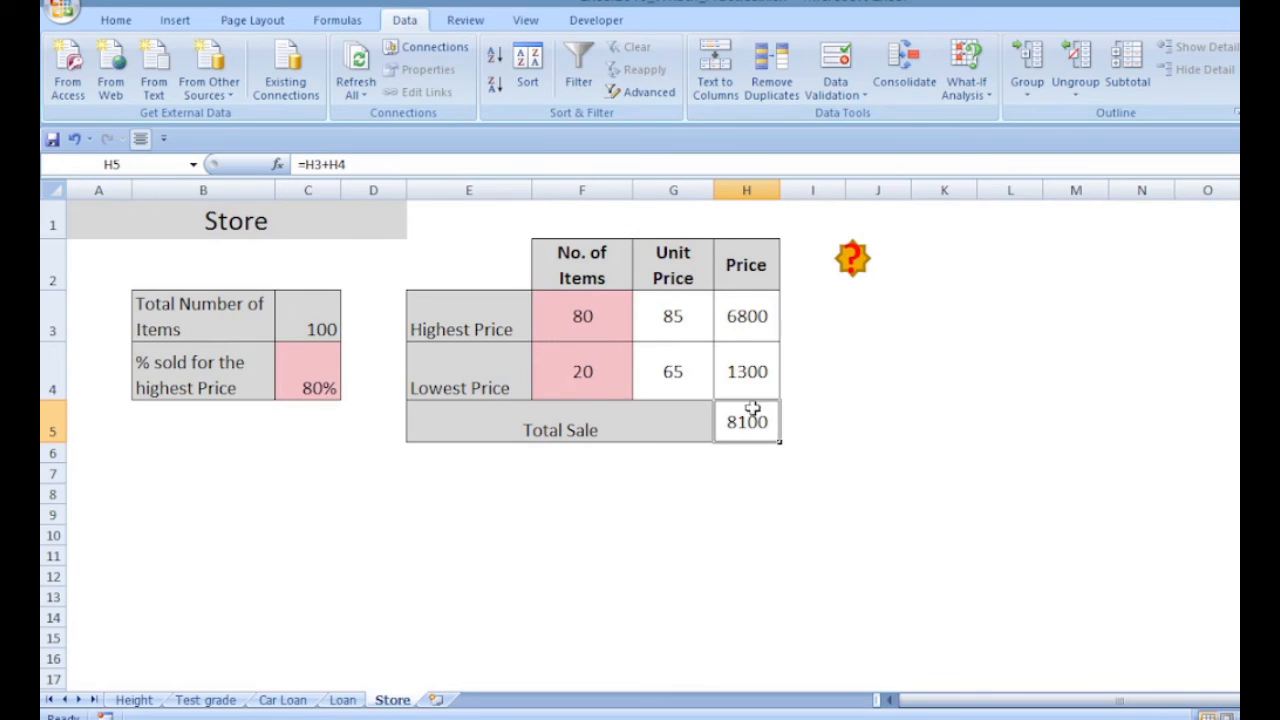
{"action": "key", "text": "ctrl+c"}
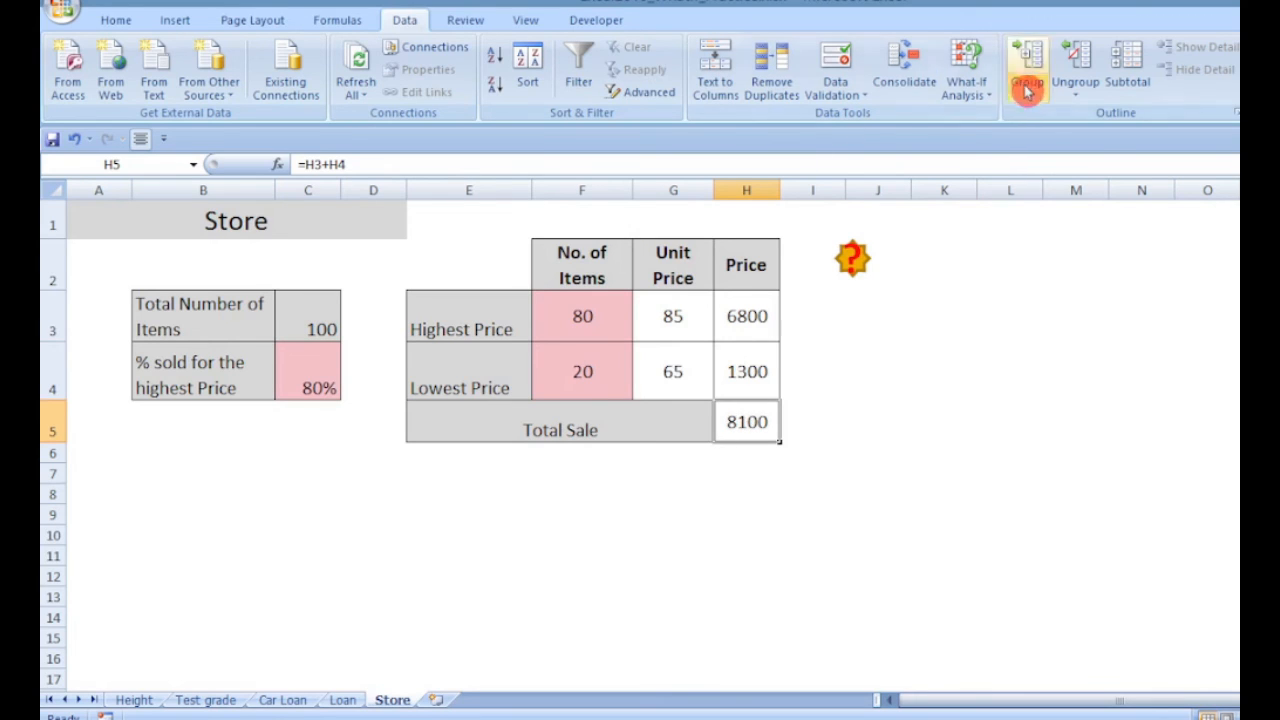
Goal Seek the Total Sale cell H5 to 9000 by changing the percentage sold cell C4, then cancel the result
{"action": "left_click", "coordinate": [963, 88]}
{"action": "left_click", "coordinate": [998, 143]}
{"action": "left_click_drag", "start_coordinate": [547, 74], "coordinate": [997, 171]}
{"action": "left_click", "coordinate": [1023, 227]}
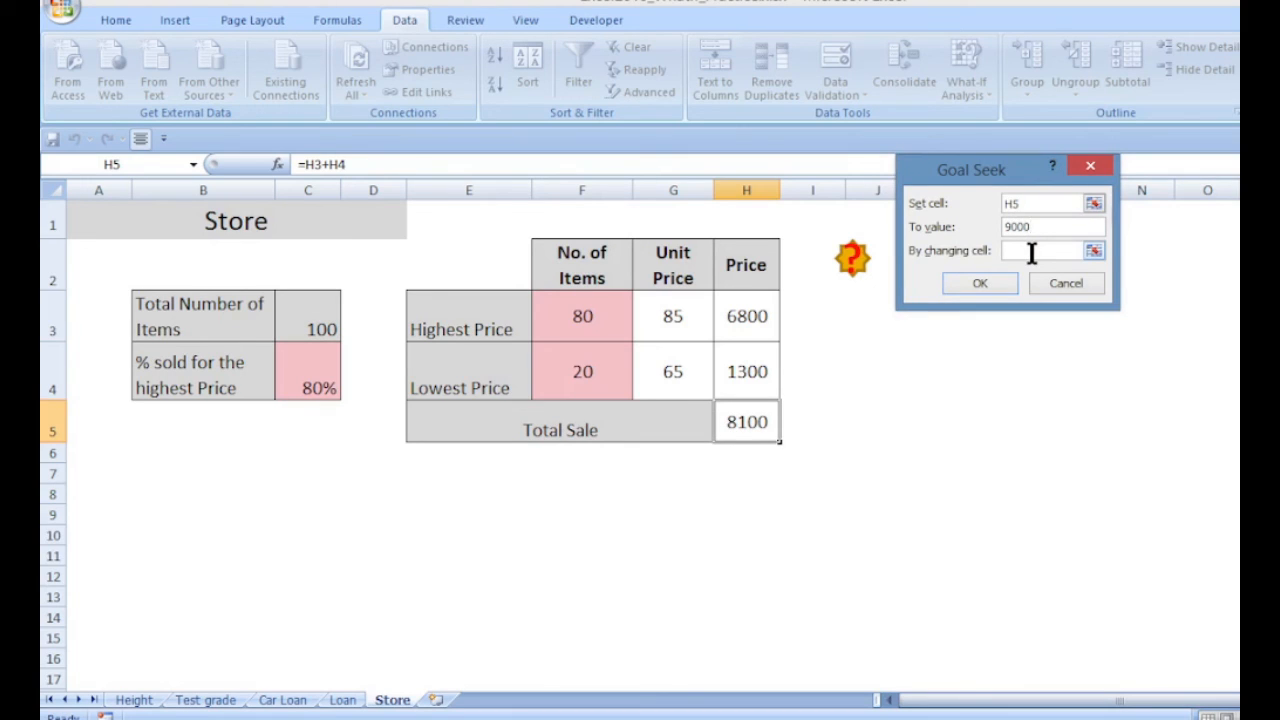
{"action": "left_click", "coordinate": [1029, 252]}
{"action": "left_click", "coordinate": [324, 370]}
{"action": "left_click", "coordinate": [976, 287]}
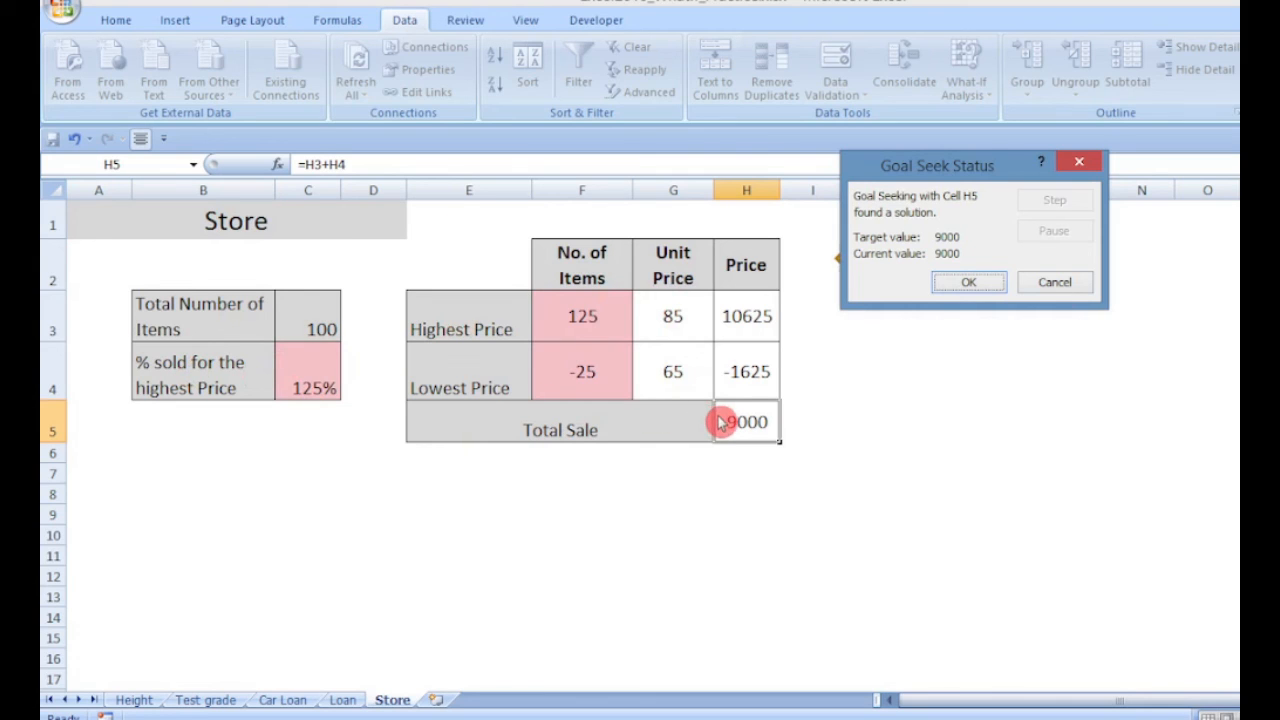
{"action": "left_click", "coordinate": [1058, 285]}
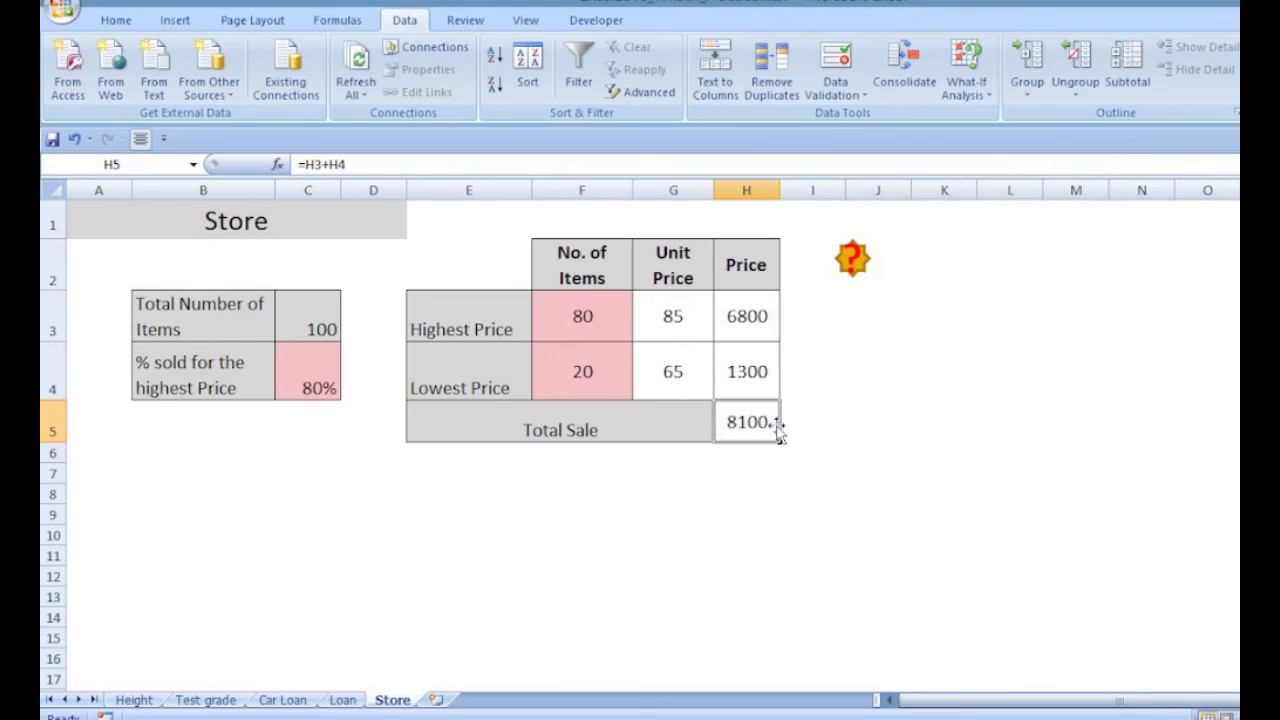
Goal Seek the Total Sale cell H5 to 9000 by changing the lowest unit price G4, then cancel the result
{"action": "left_click", "coordinate": [966, 84]}
{"action": "left_click", "coordinate": [985, 135]}
{"action": "left_click", "coordinate": [982, 224]}
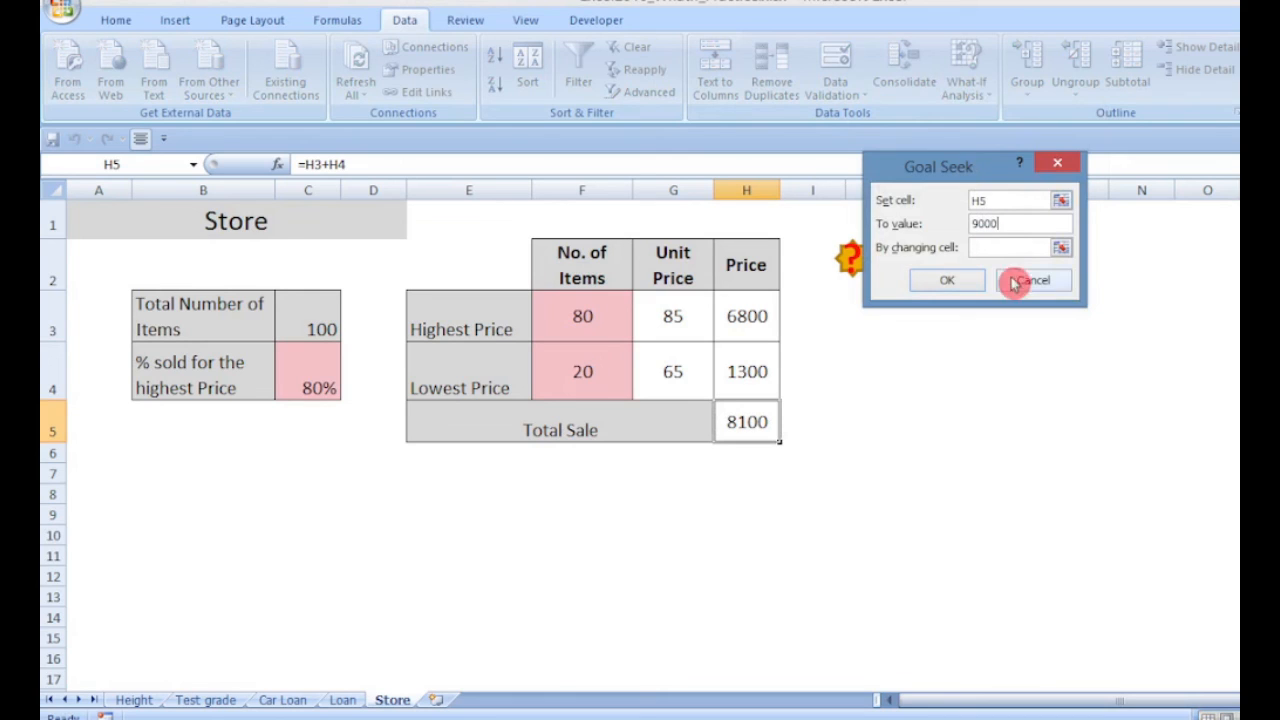
{"action": "left_click", "coordinate": [1005, 248]}
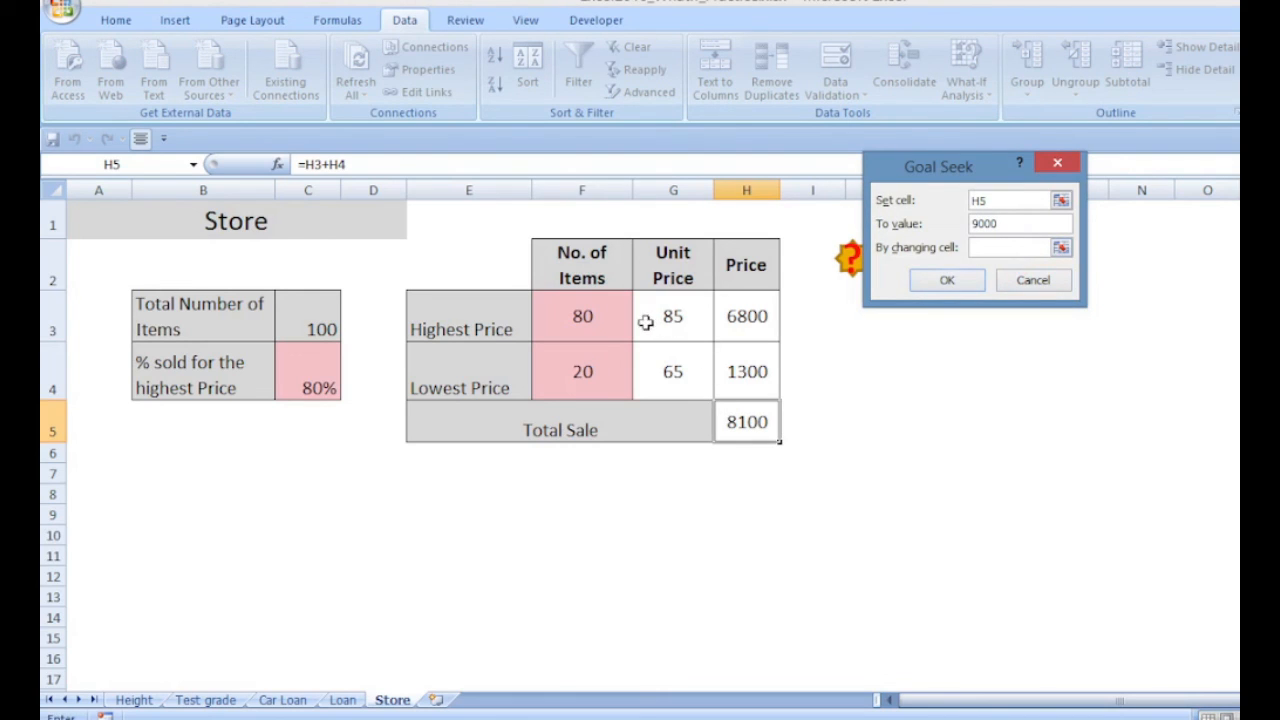
{"action": "left_click", "coordinate": [673, 366]}
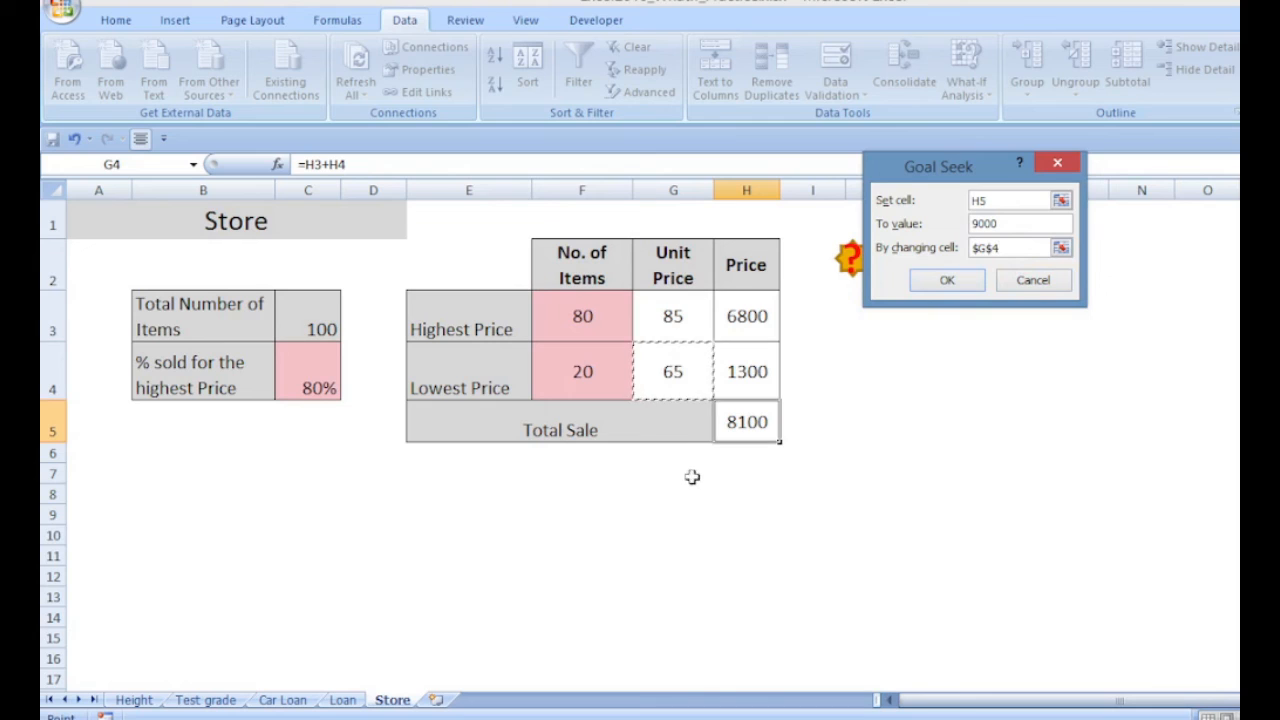
{"action": "left_click", "coordinate": [943, 281]}
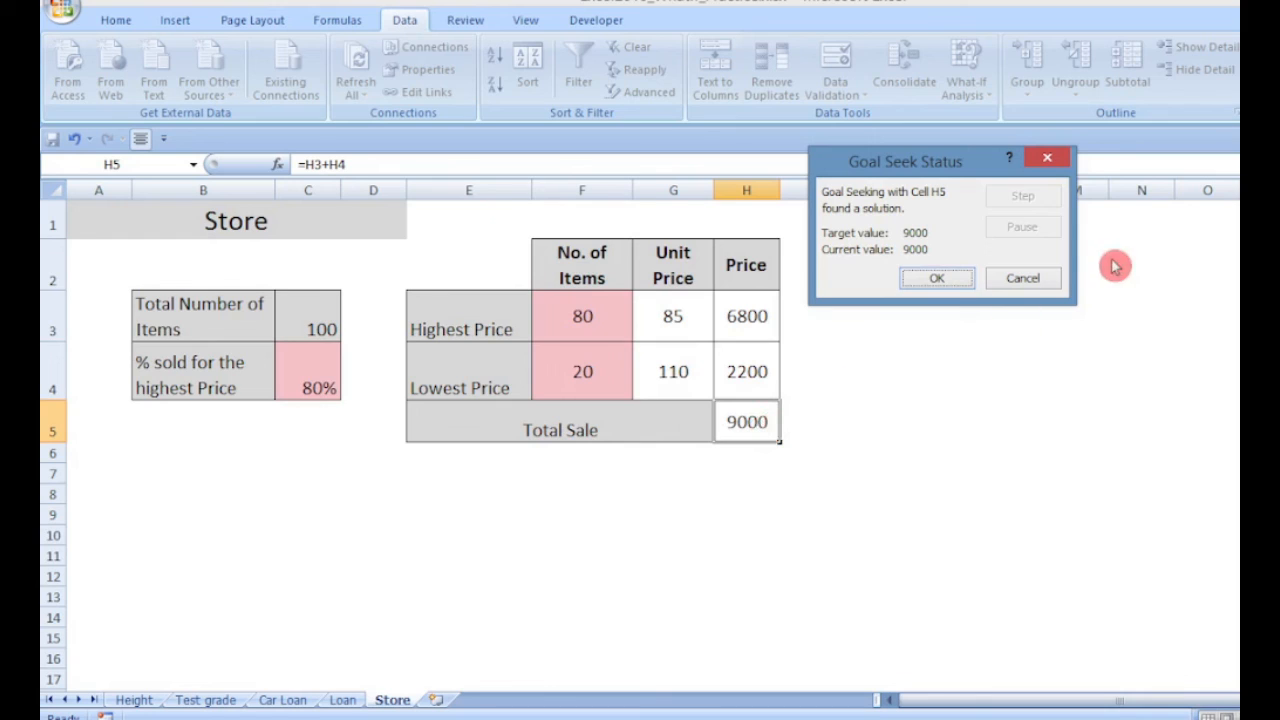
{"action": "left_click", "coordinate": [1038, 281]}
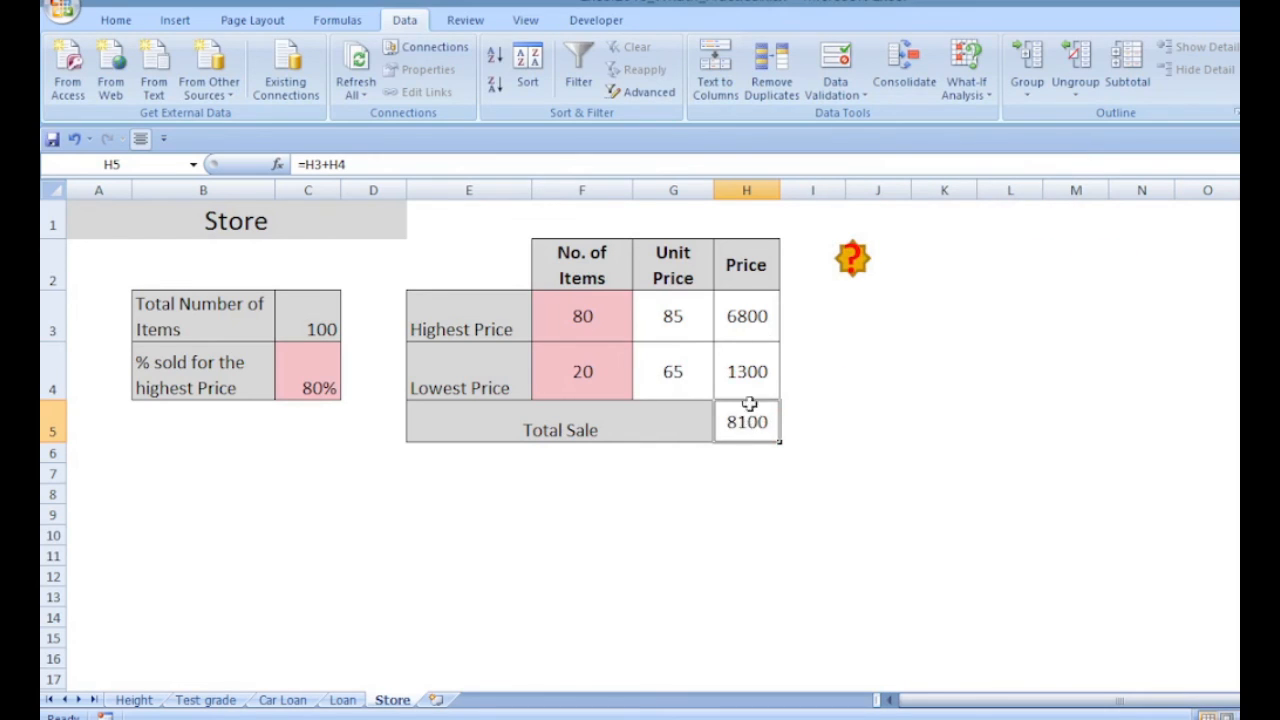
Goal Seek the Total Sale cell H5 to 9000 by changing the highest unit price G3 and keep the result
{"action": "left_click", "coordinate": [969, 84]}
{"action": "left_click", "coordinate": [1000, 143]}
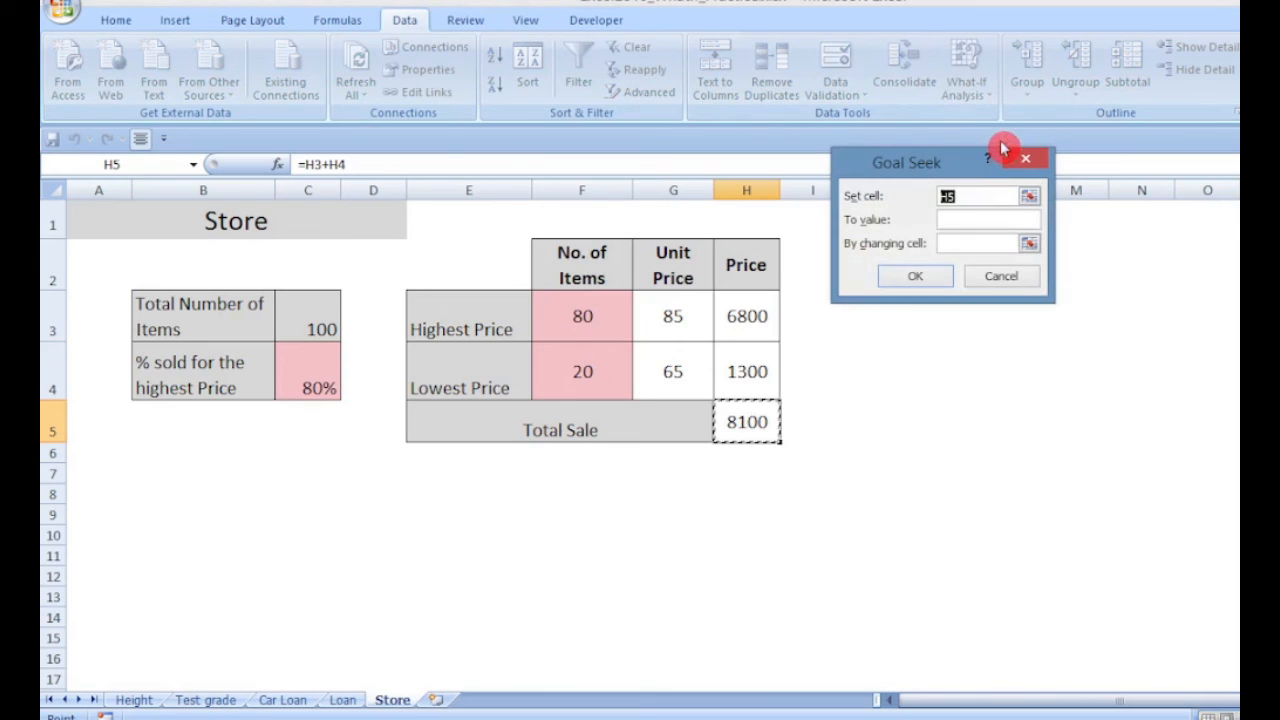
{"action": "left_click", "coordinate": [957, 221]}
{"action": "type", "text": "9000"}
{"action": "key", "text": "Tab"}
{"action": "left_click", "coordinate": [686, 320]}
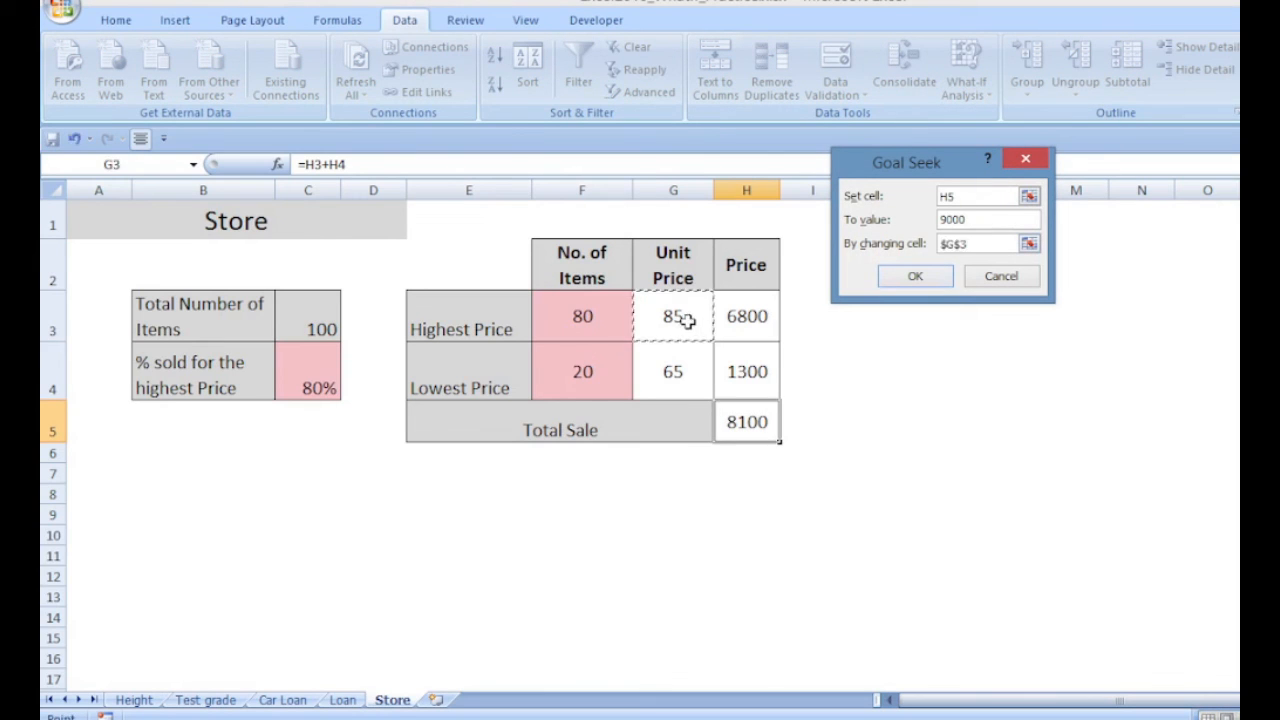
{"action": "left_click", "coordinate": [915, 276]}
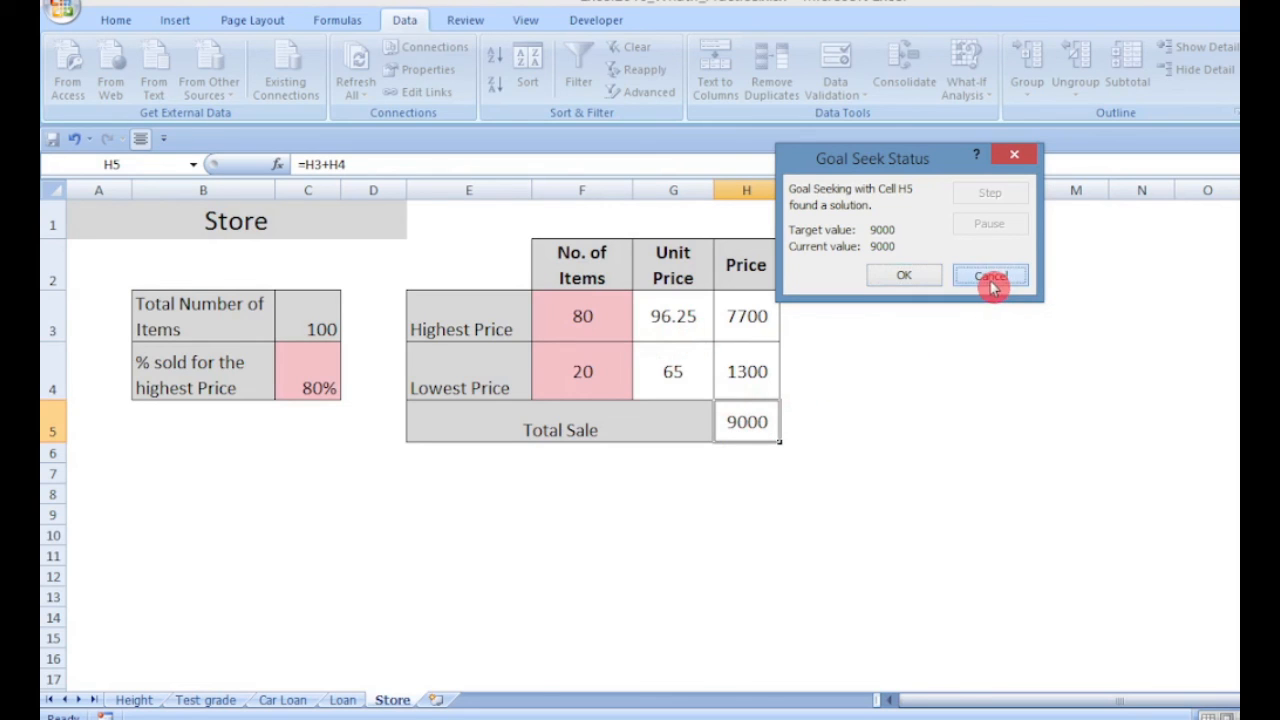
{"action": "left_click", "coordinate": [903, 276]}
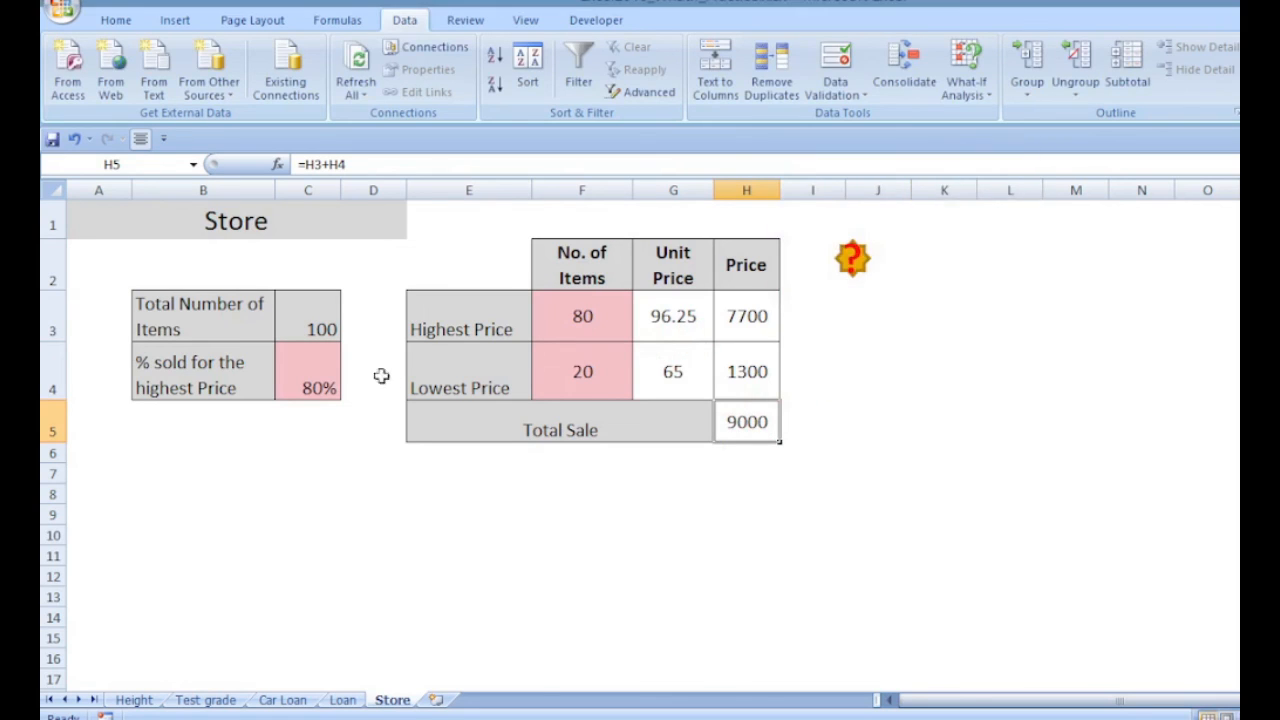